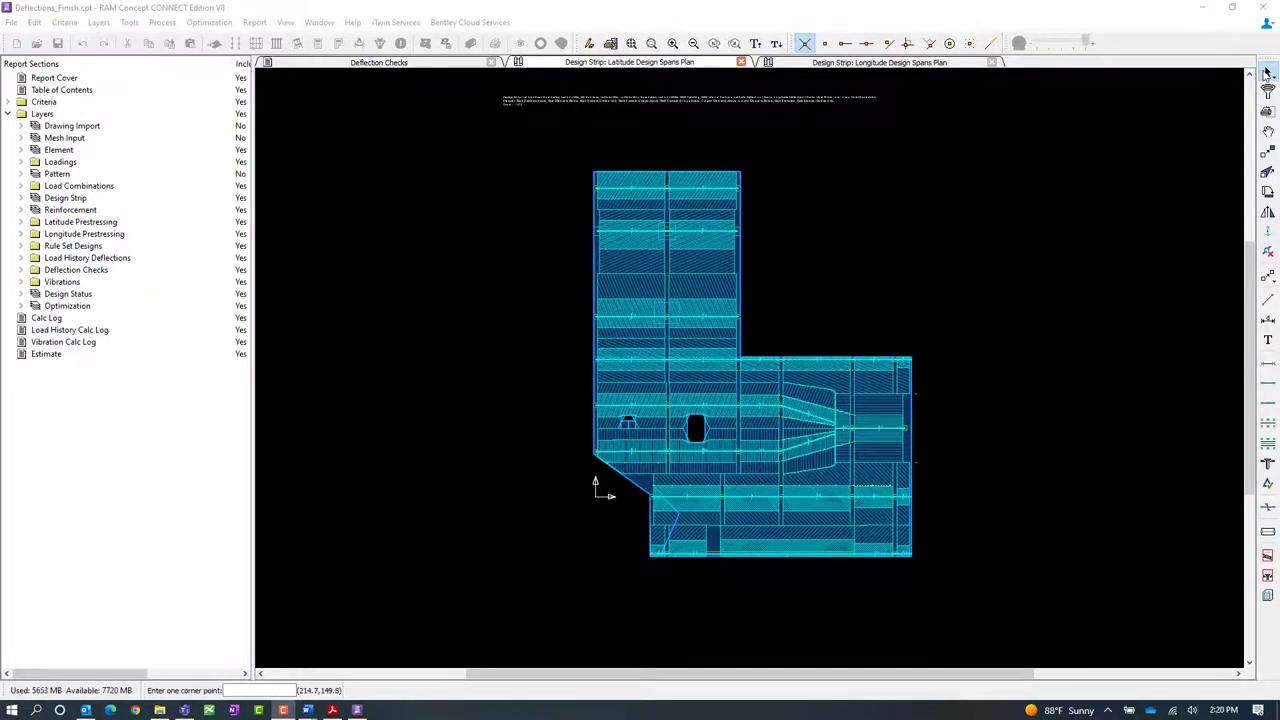
Window-select the whole slab and filter the selection down to span segments only.
click(537, 141)
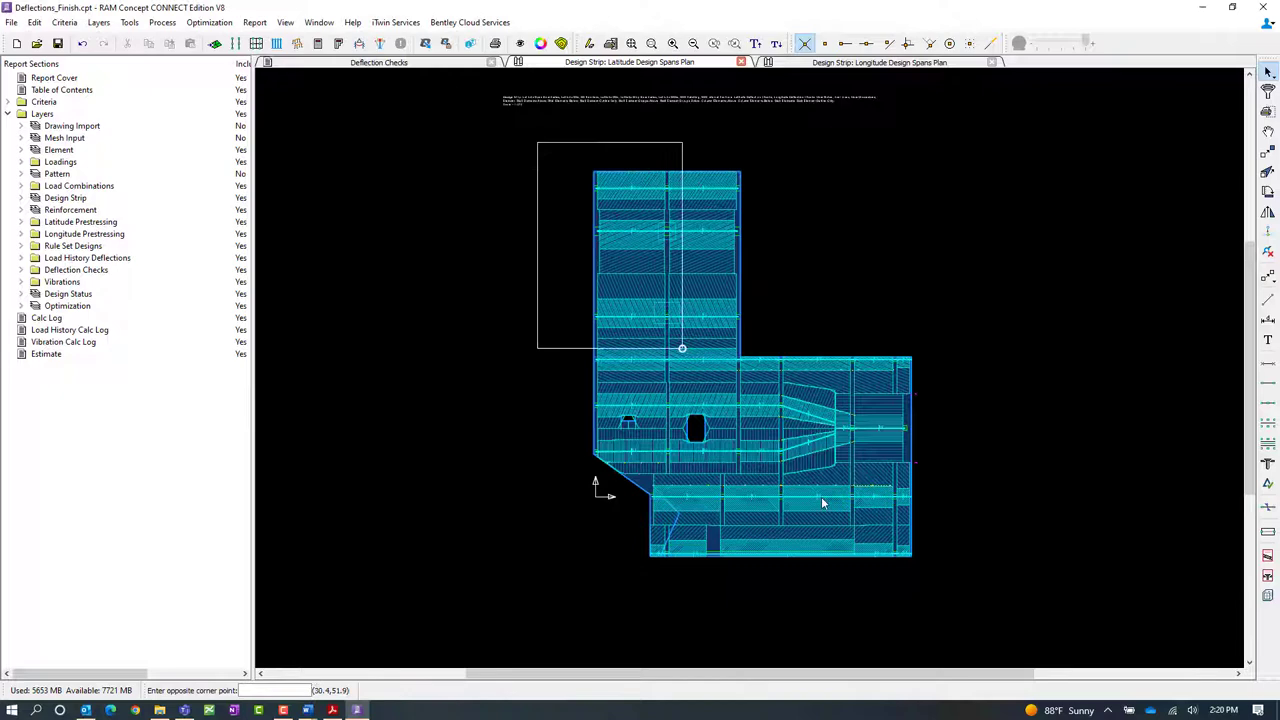
click(980, 615)
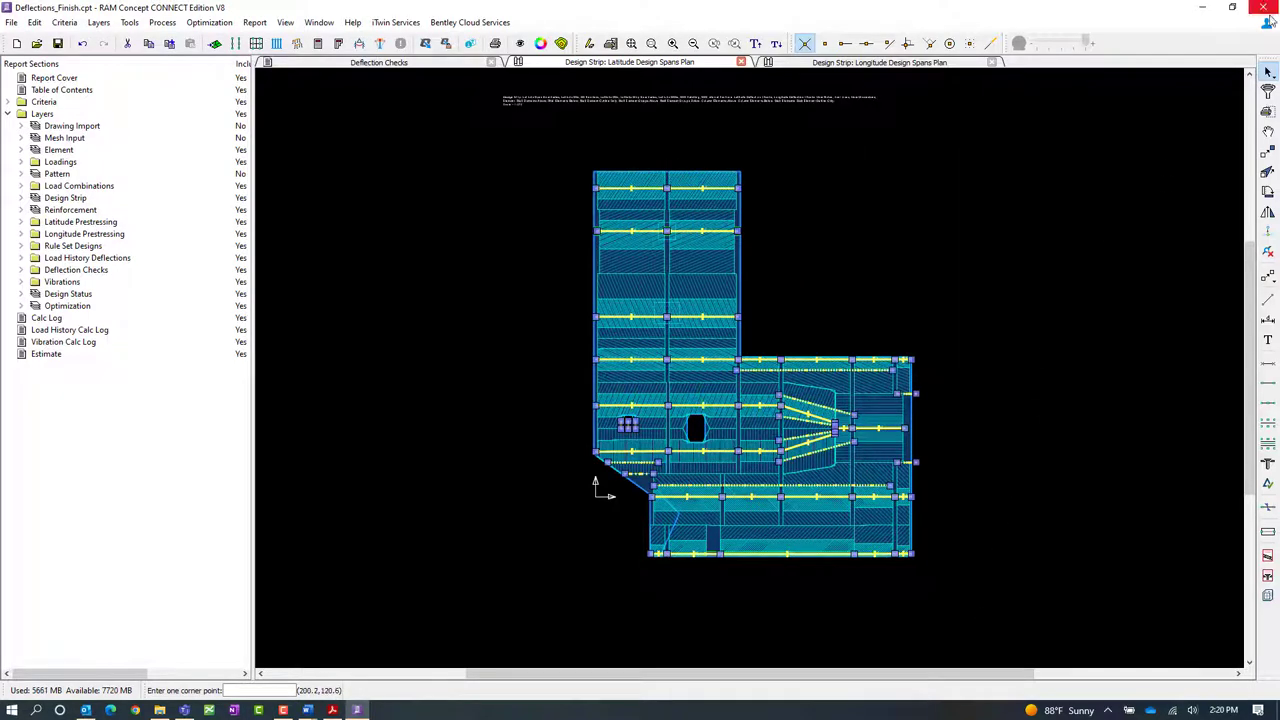
click(1267, 95)
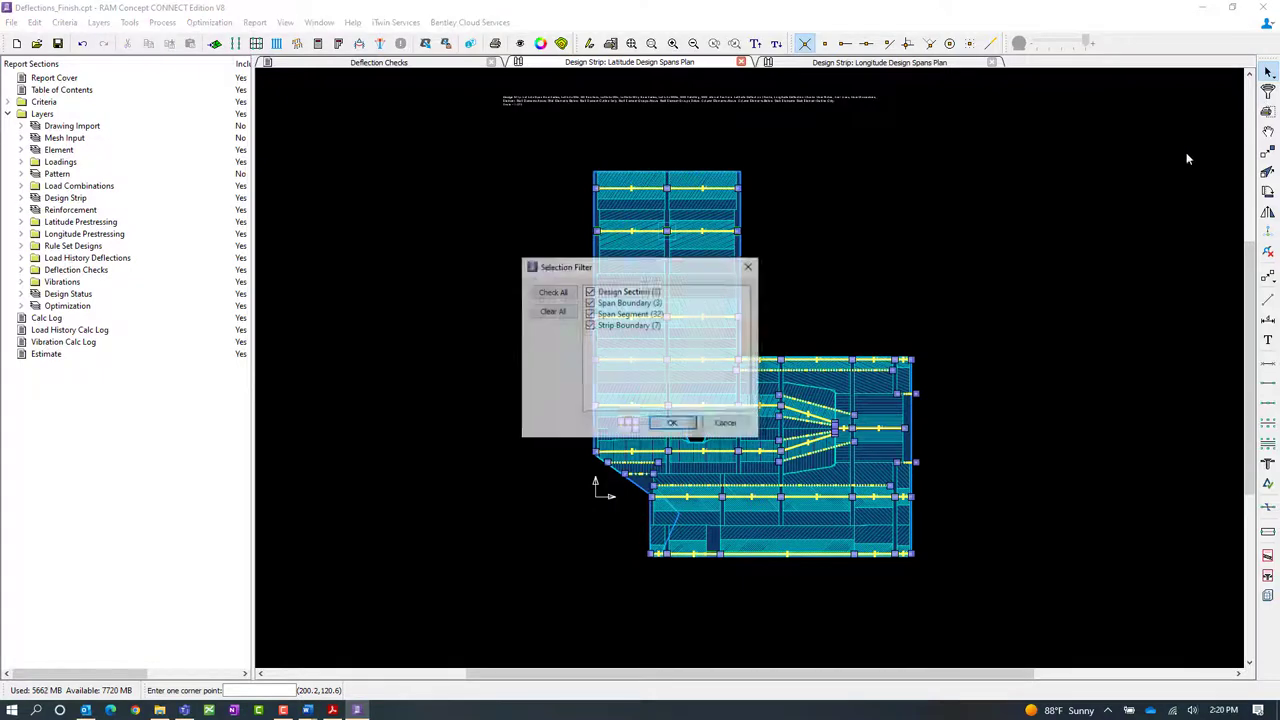
click(590, 325)
click(590, 314)
click(590, 314)
click(590, 302)
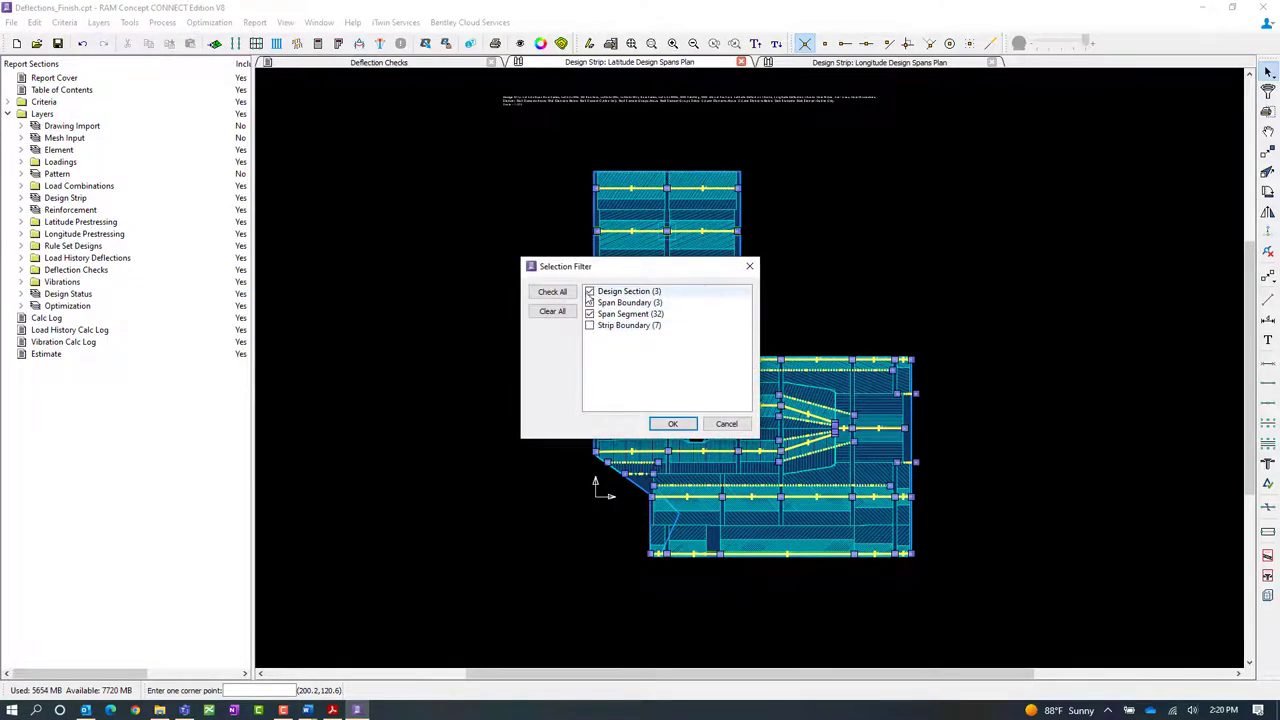
click(590, 291)
click(672, 423)
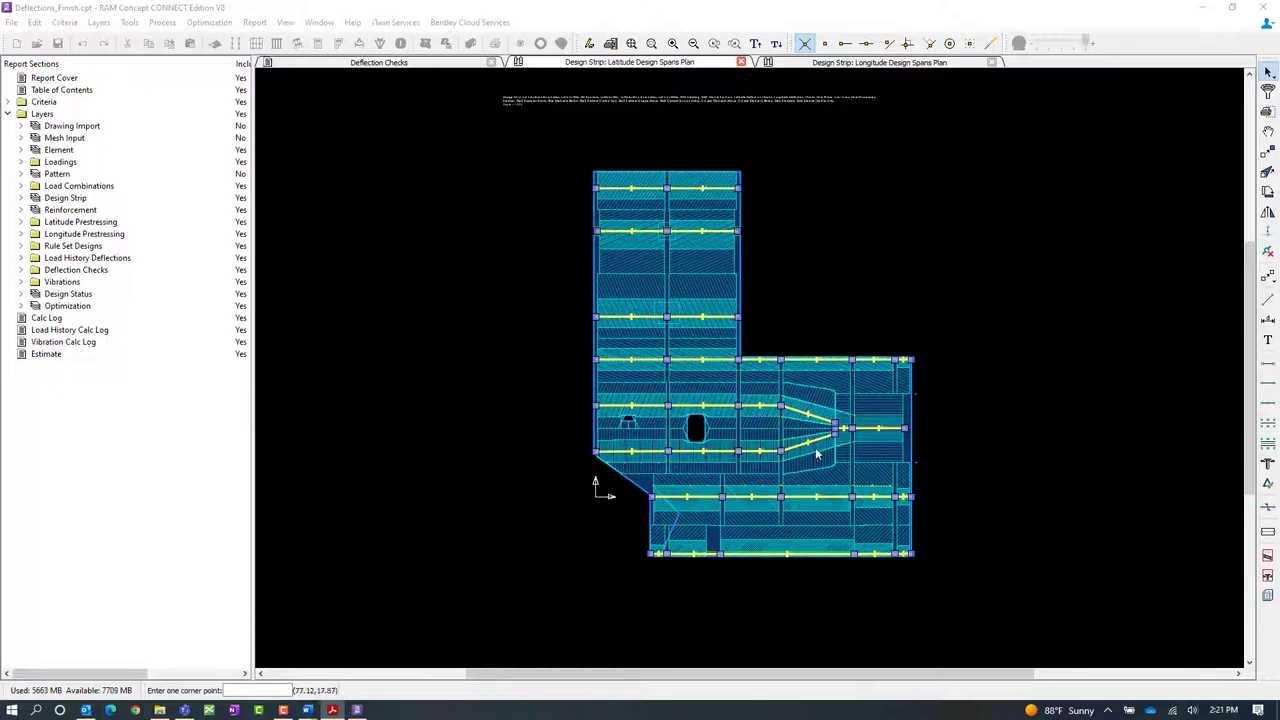
Deselect the angled span segments around the tapered middle bay.
click(805, 443)
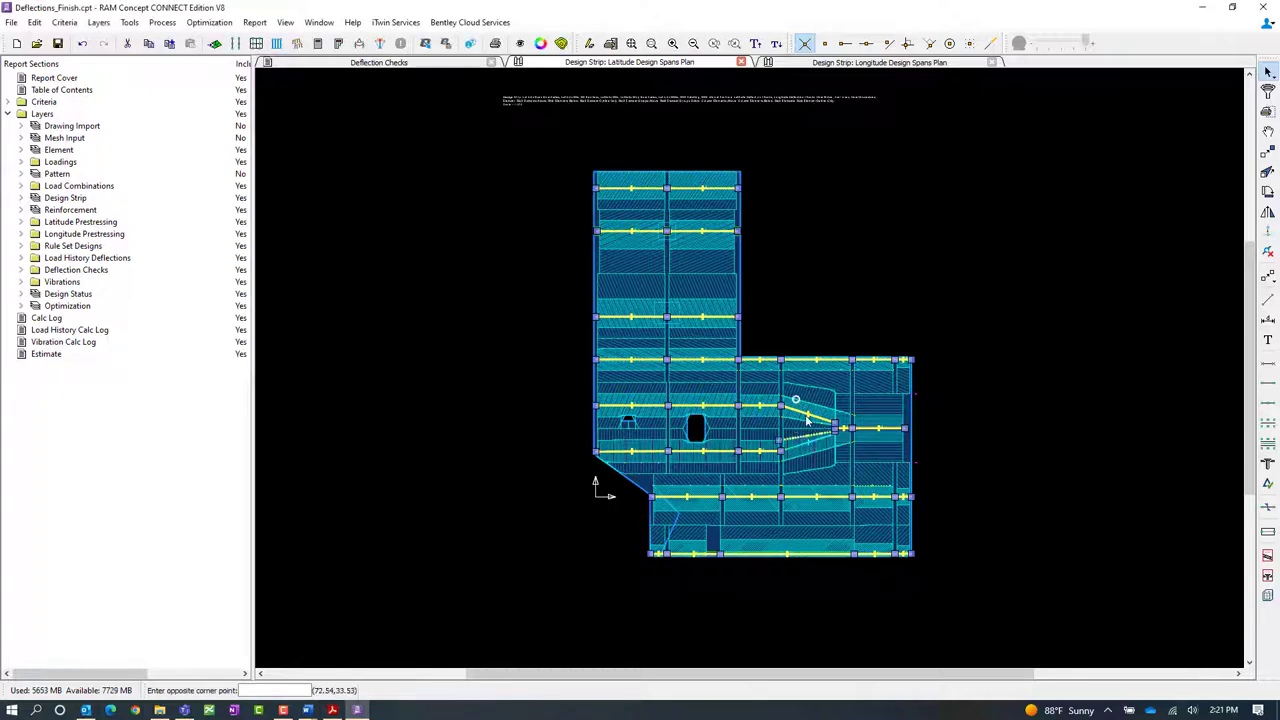
click(808, 425)
click(798, 432)
click(795, 442)
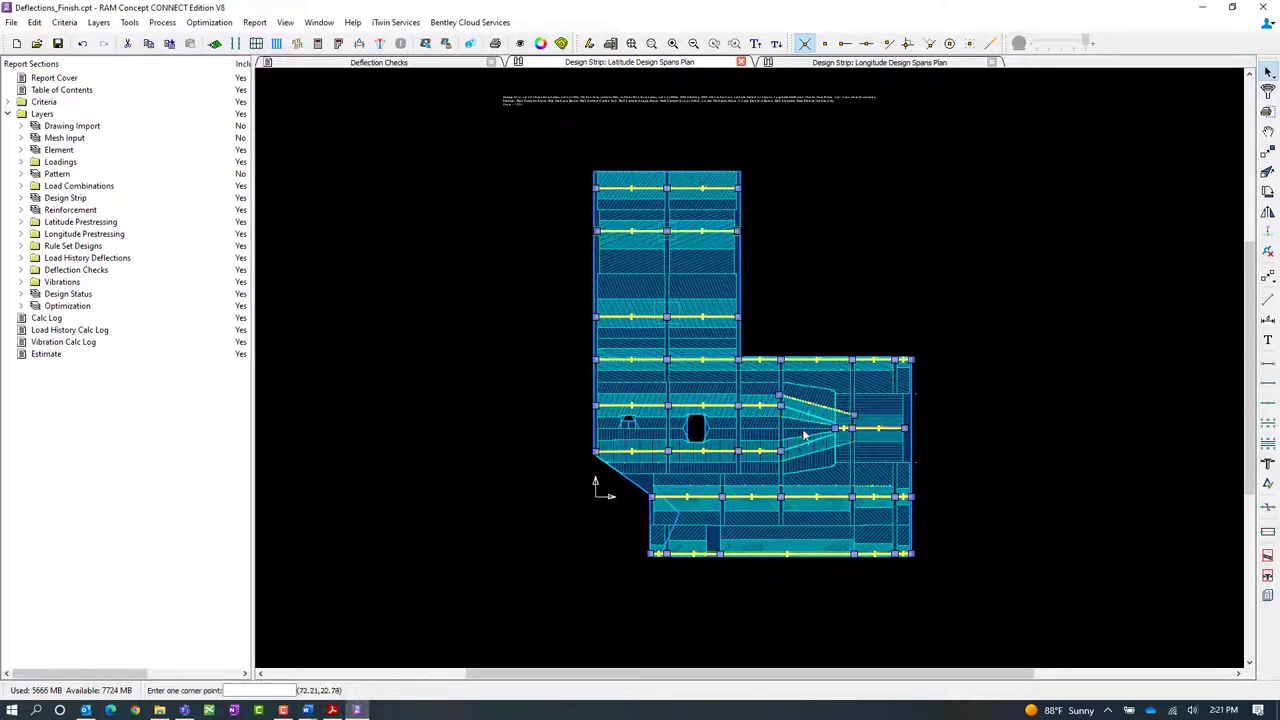
click(816, 404)
click(811, 405)
click(844, 430)
click(830, 420)
click(815, 403)
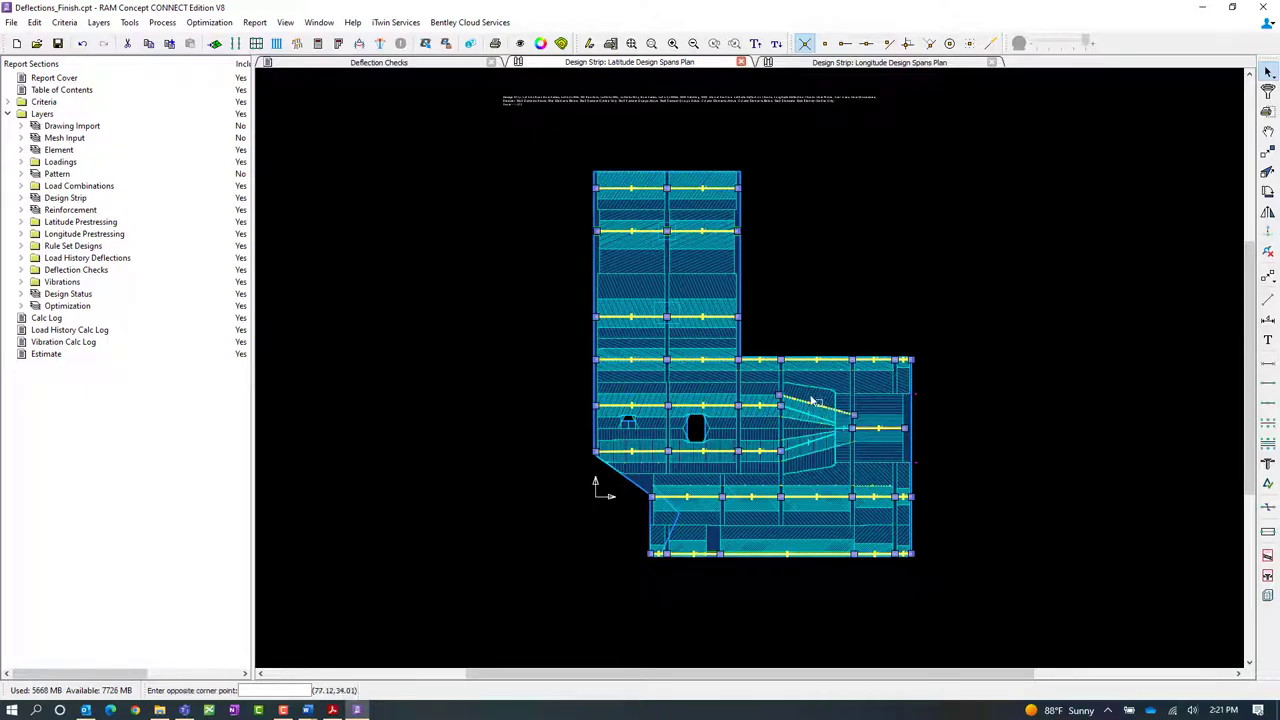
click(811, 399)
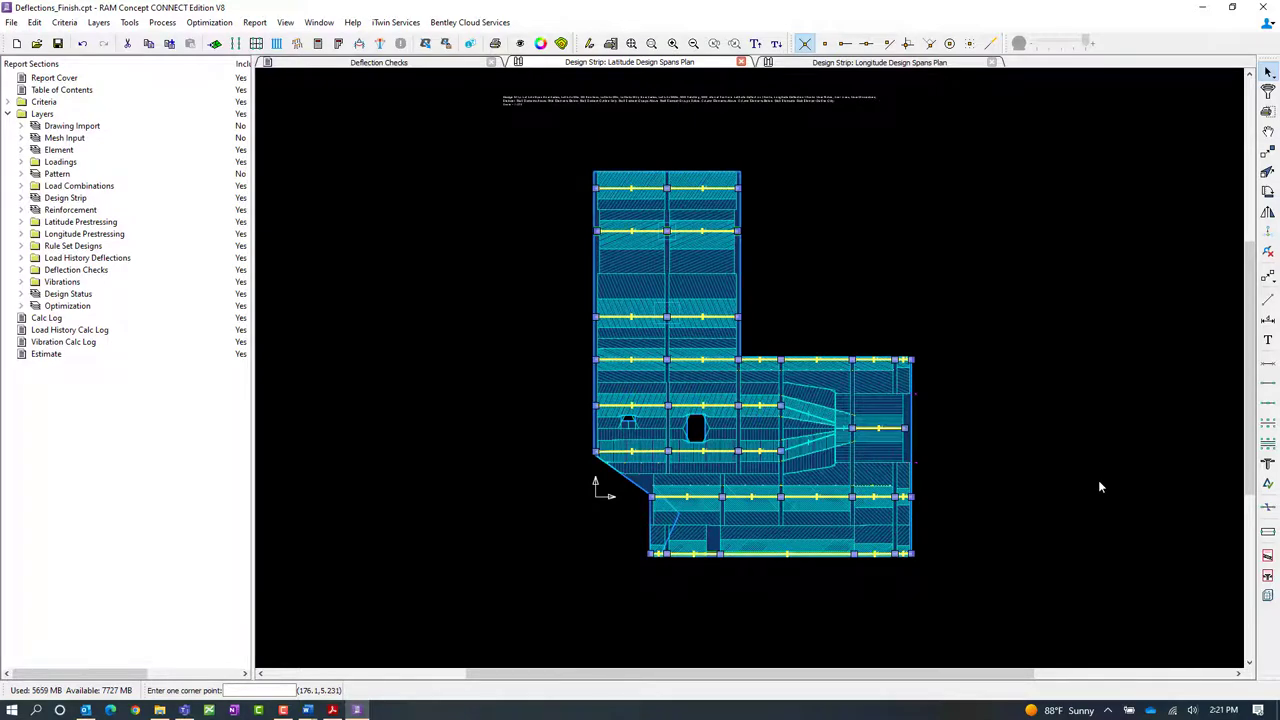
Tick Final Instantaneous Live Load in the 29 segments' Selection Properties General tab.
right_click(1049, 439)
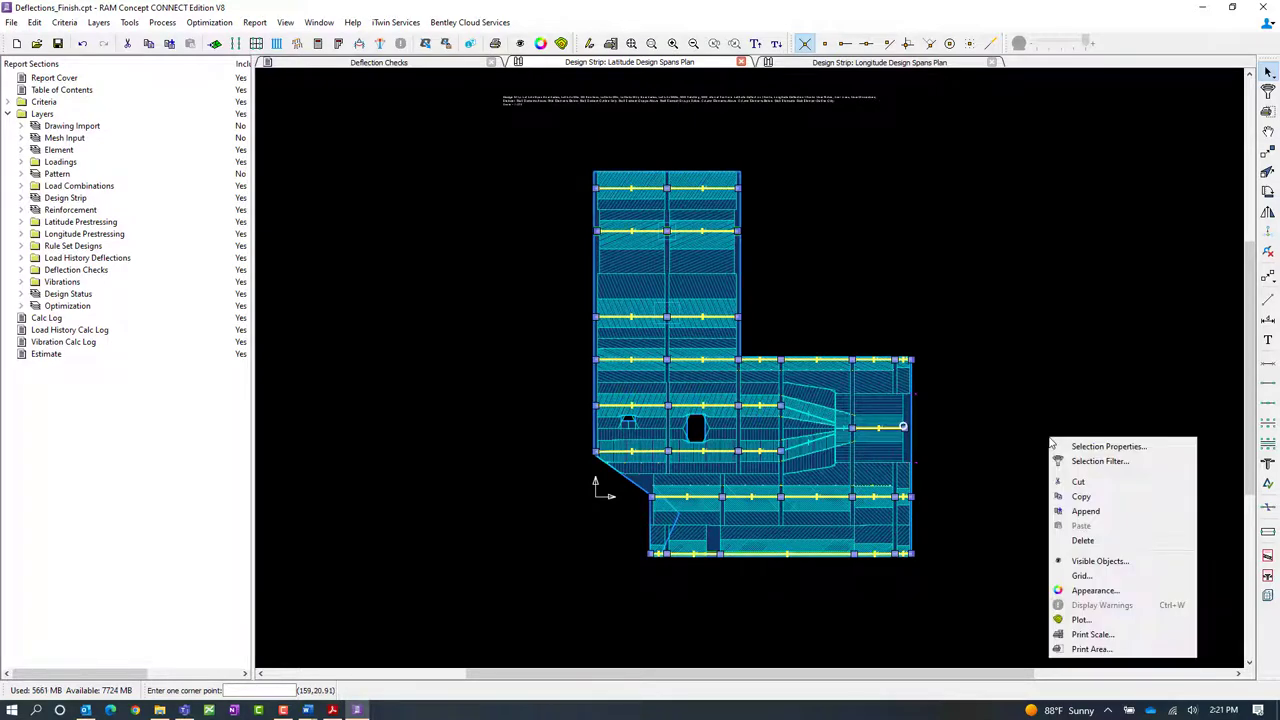
click(1066, 446)
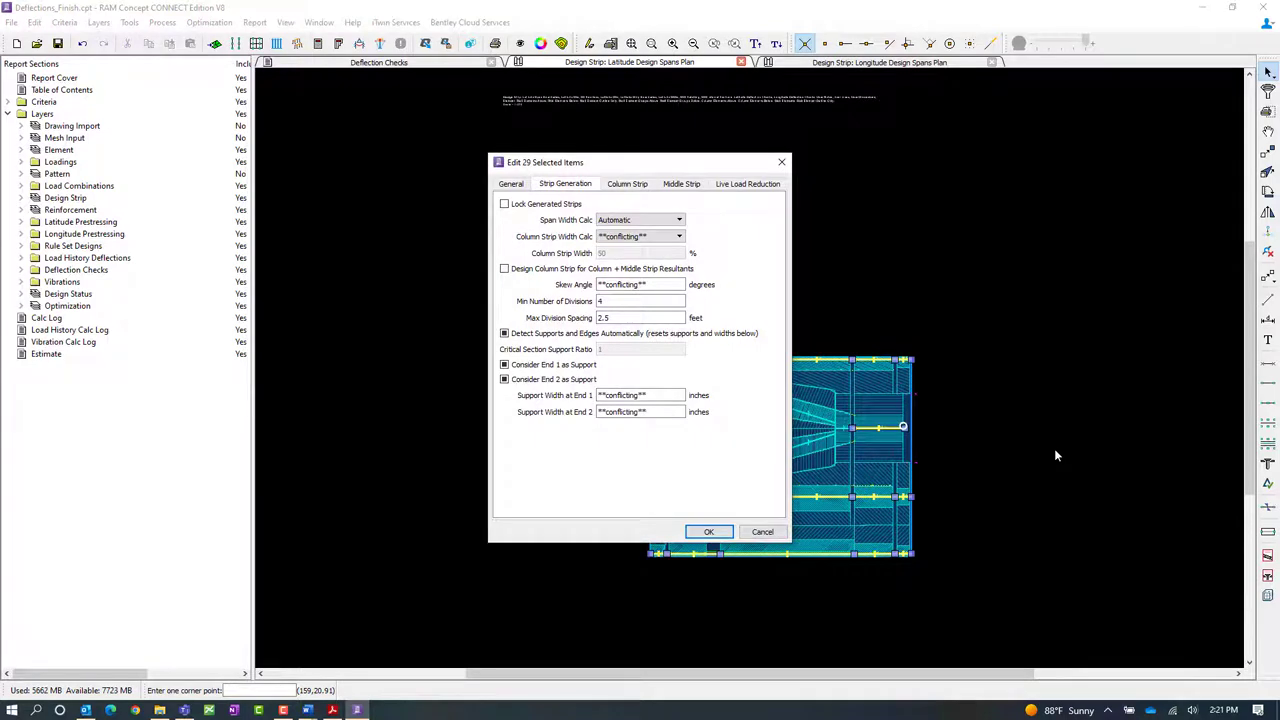
click(512, 186)
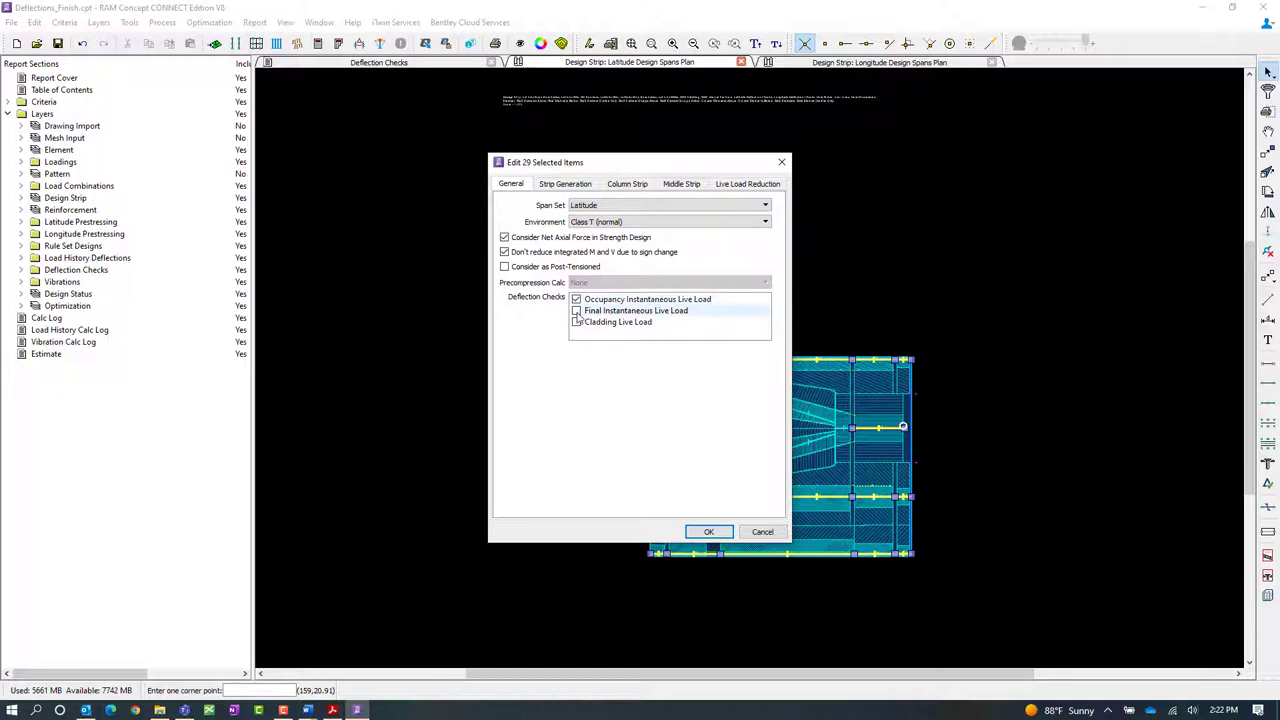
click(577, 312)
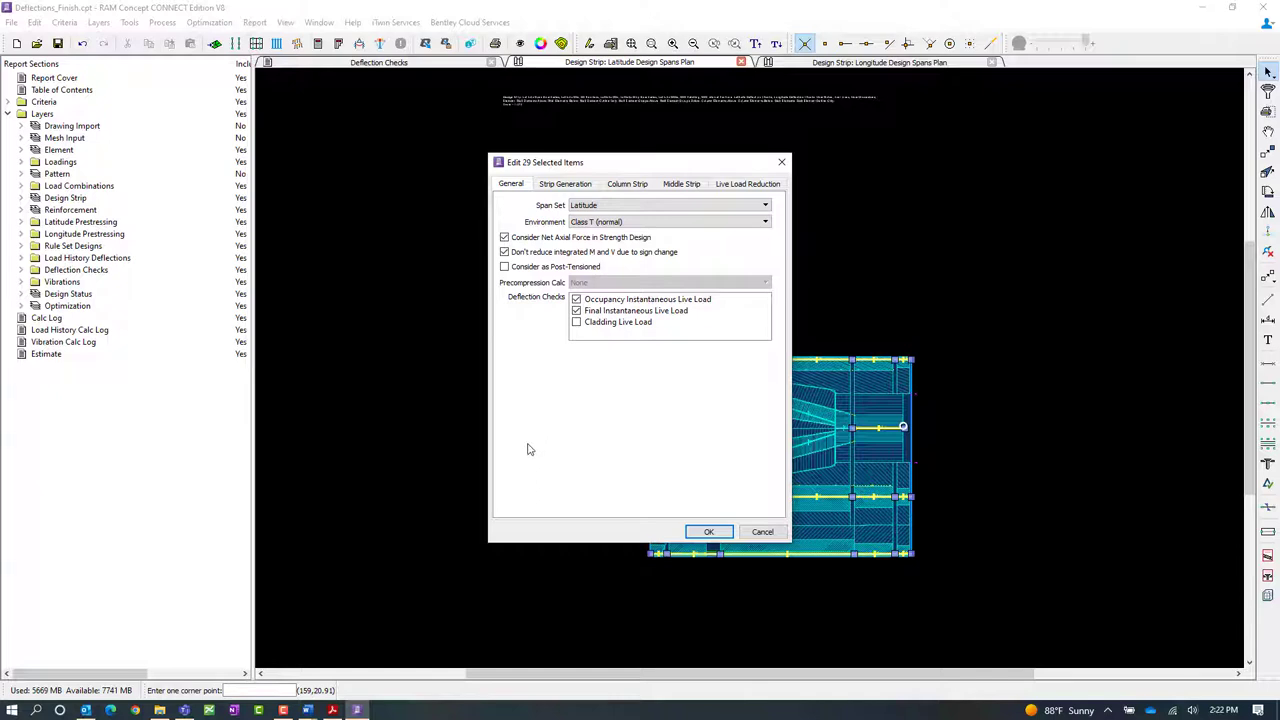
click(707, 532)
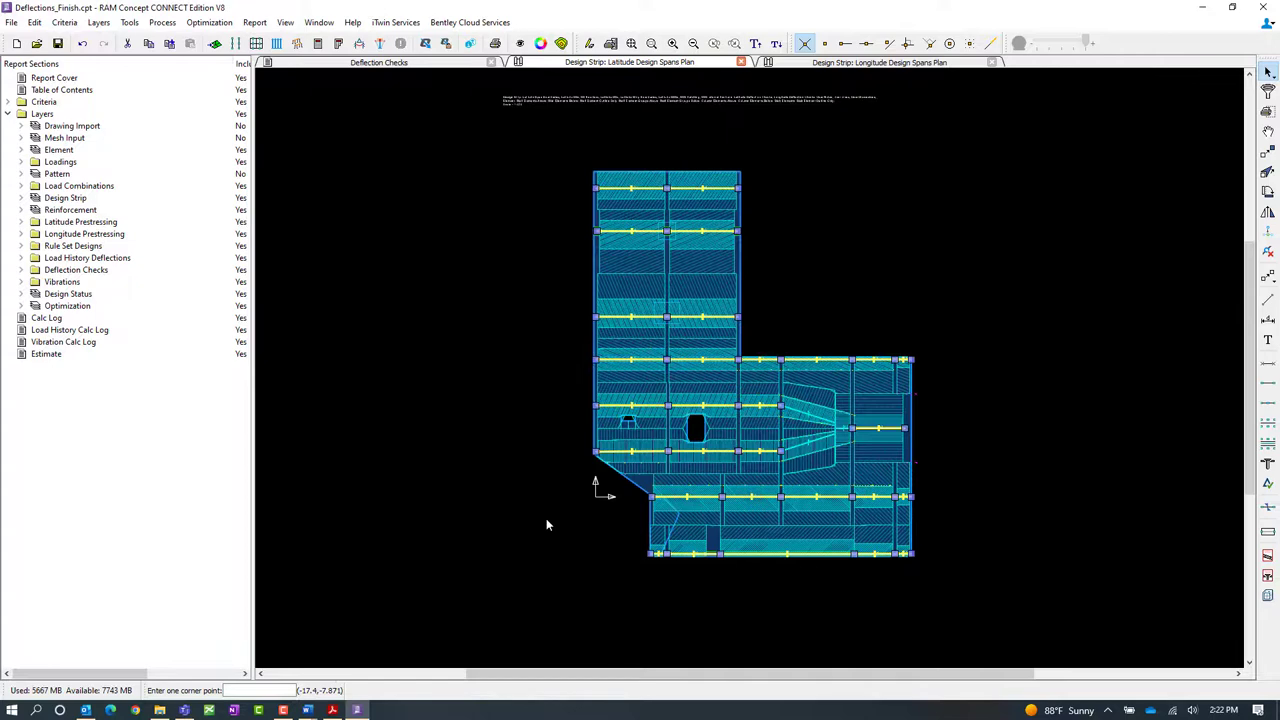
Select the 11 span segments along the bottom, right-wing top and top edges.
drag(526, 518, 510, 518)
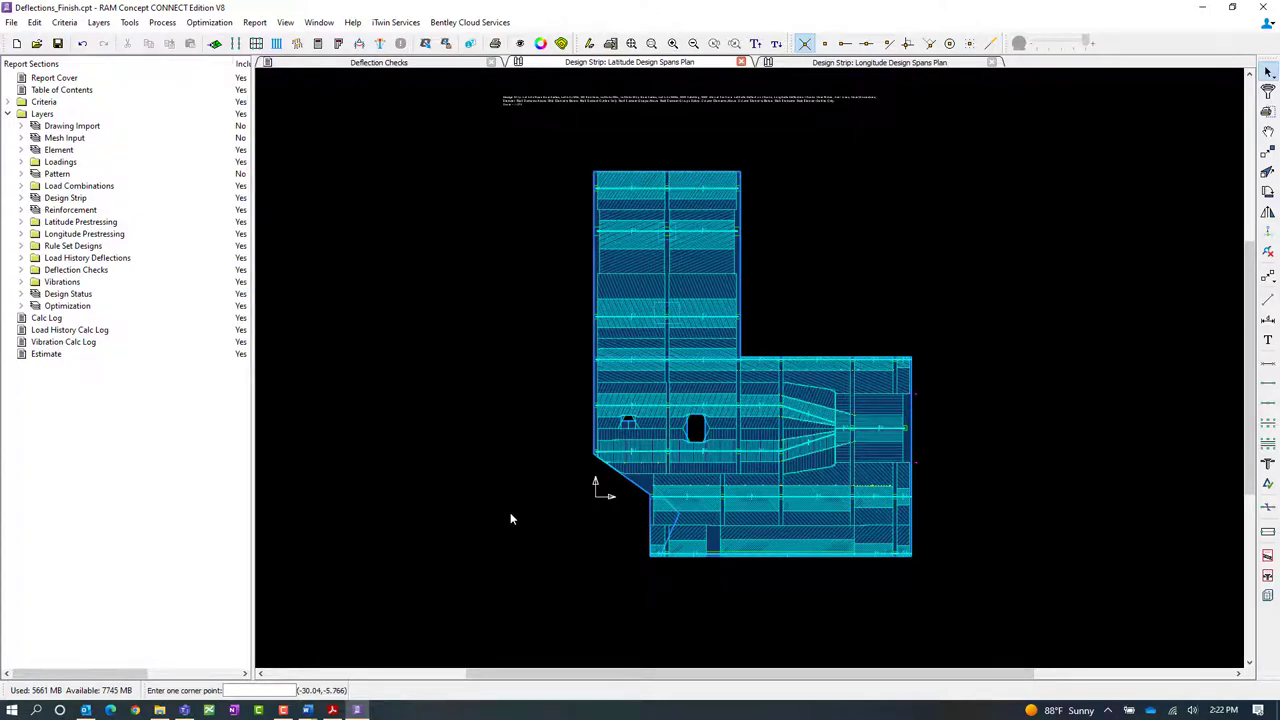
drag(950, 598, 584, 548)
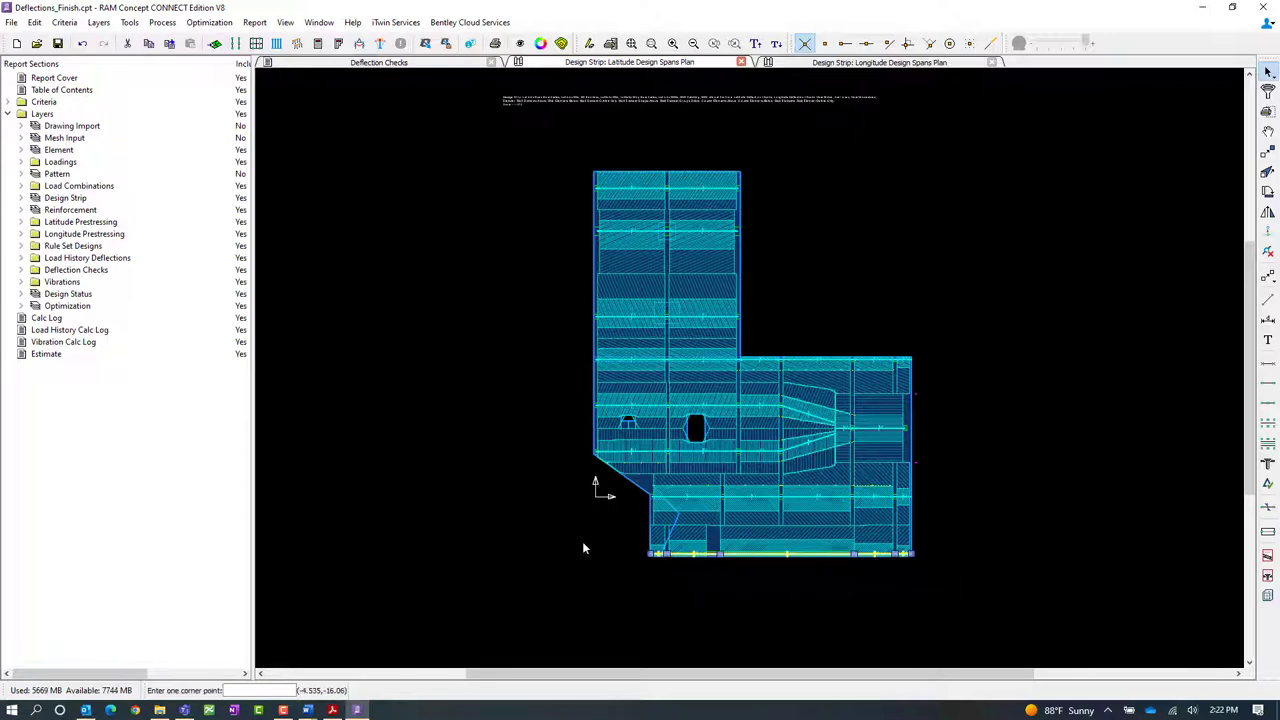
click(934, 362)
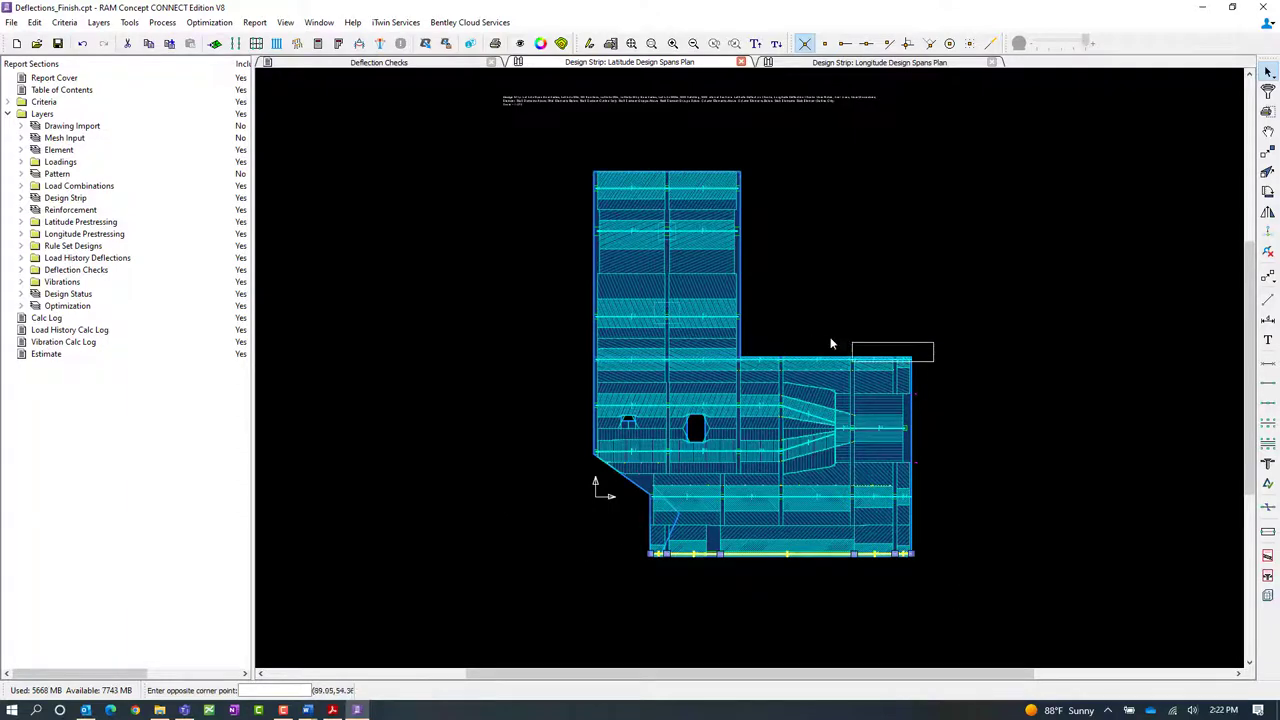
click(747, 335)
click(749, 196)
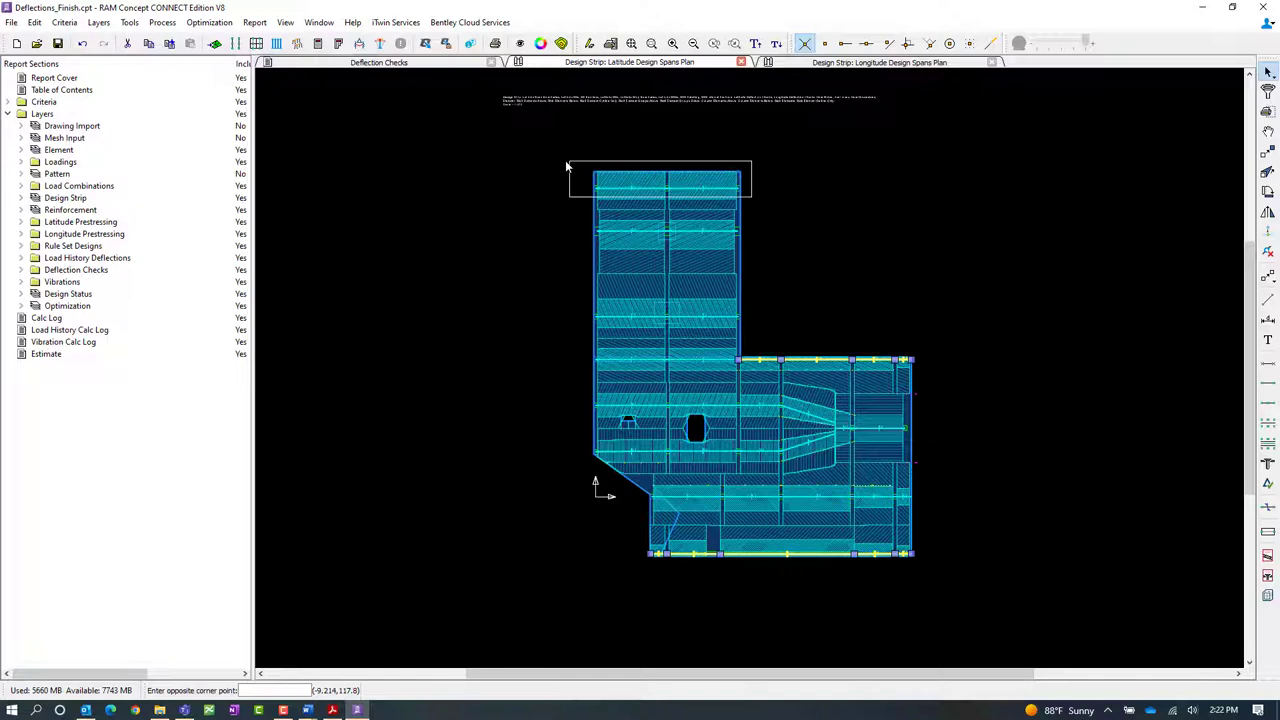
click(566, 166)
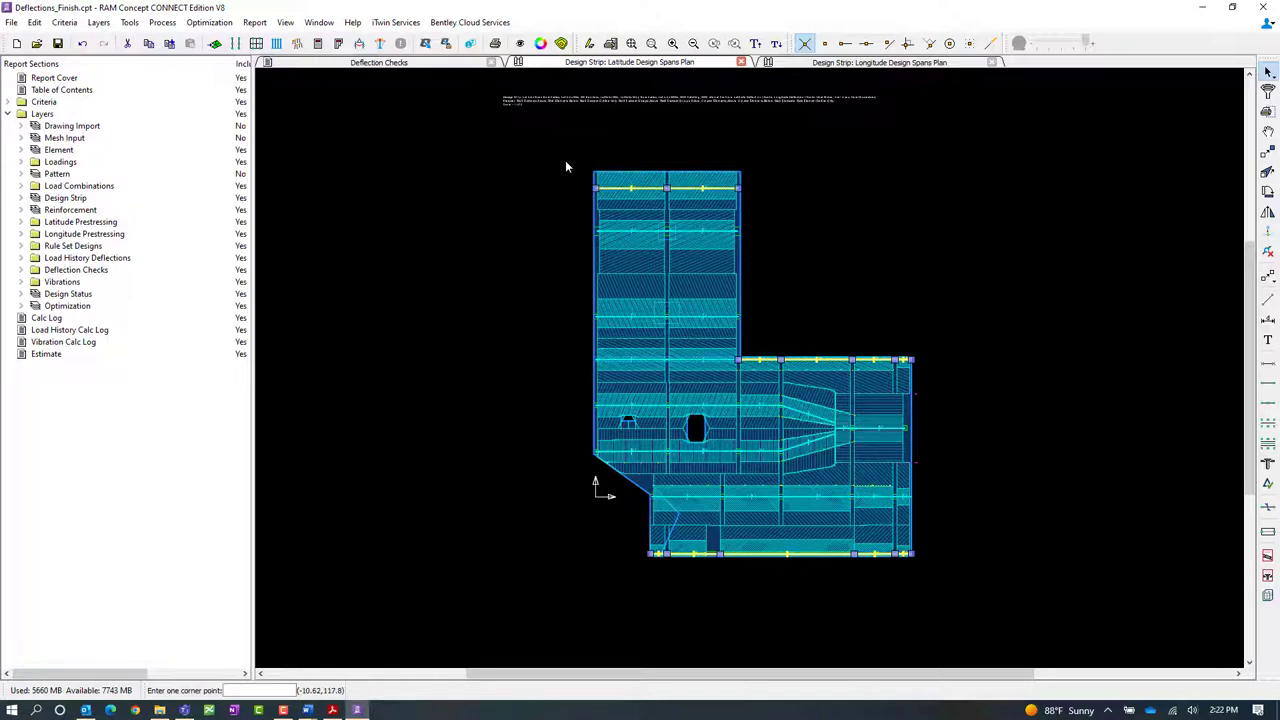
Add the Cladding Live Load deflection check to the 11 selected edge segments.
right_click(479, 174)
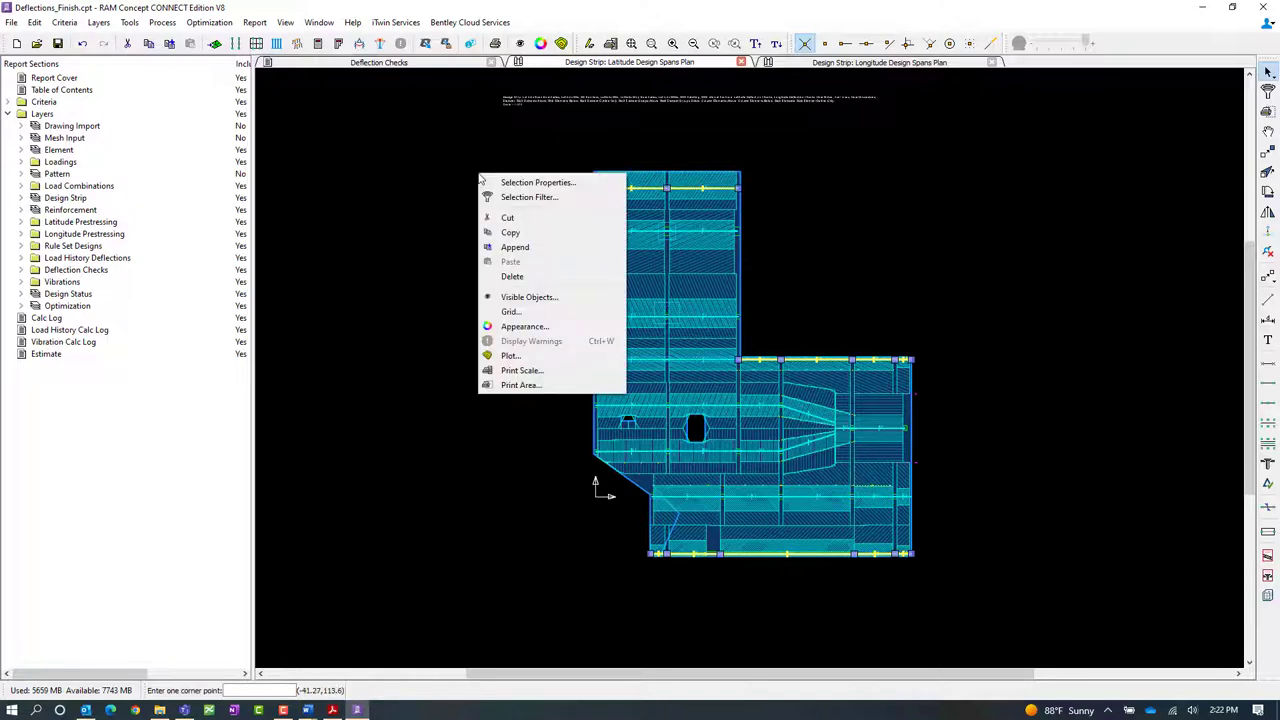
click(494, 183)
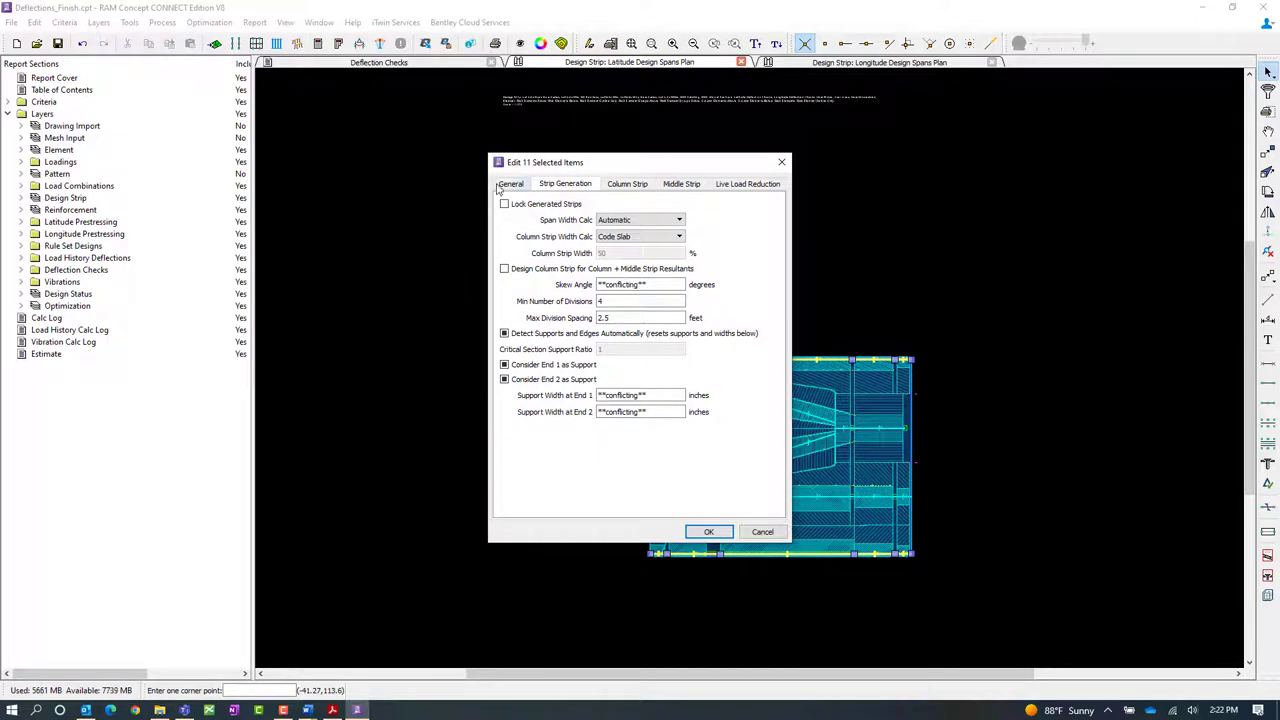
click(503, 184)
click(576, 322)
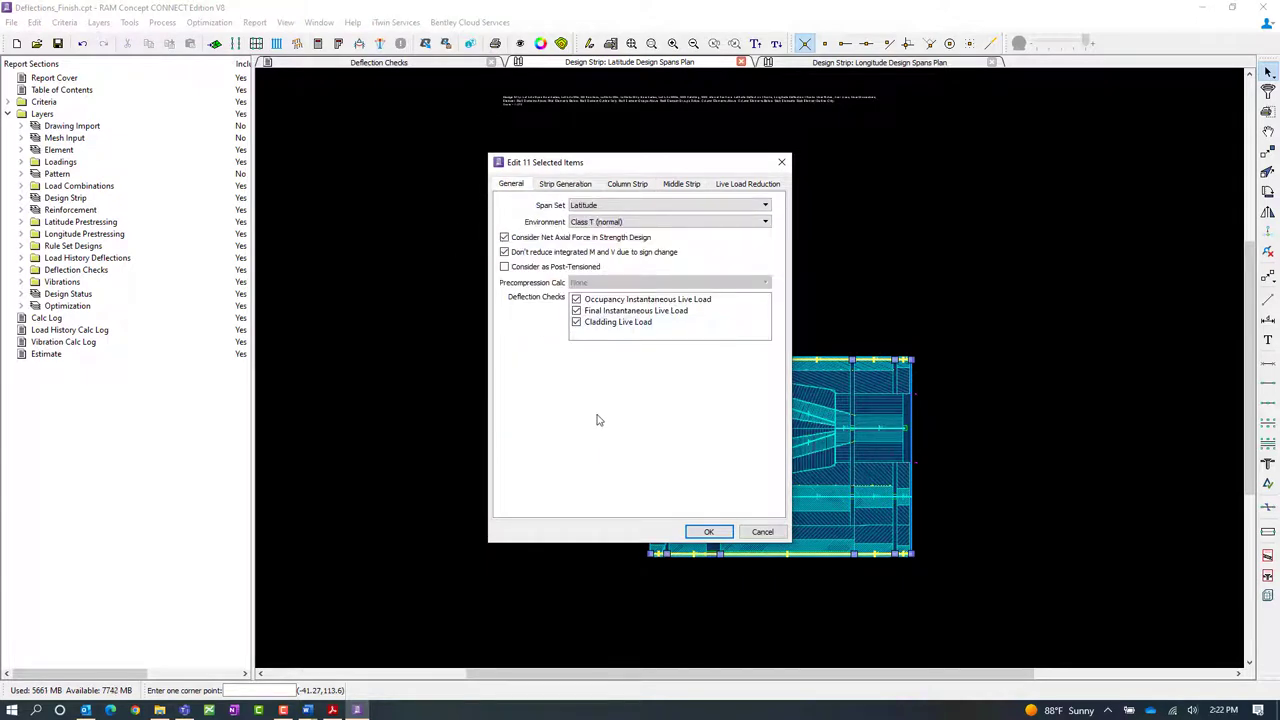
click(697, 532)
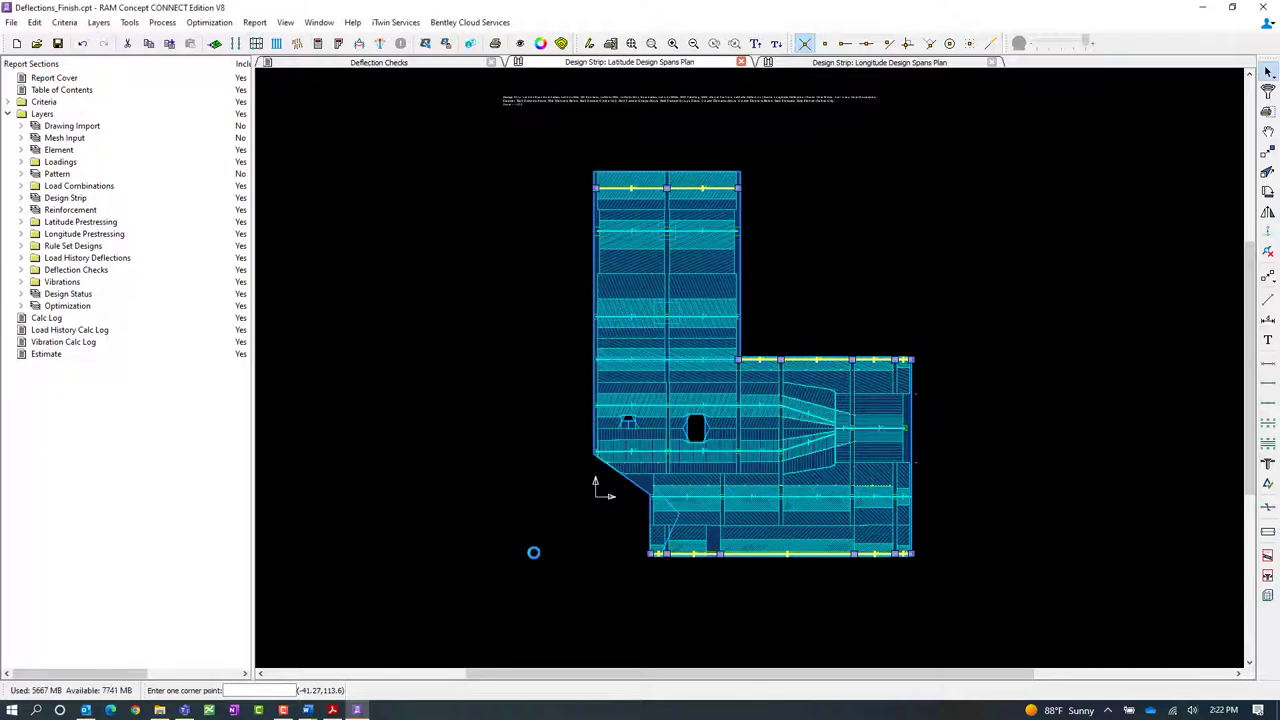
On the Longitude Design Spans plan, select all 35 span segments.
click(1048, 322)
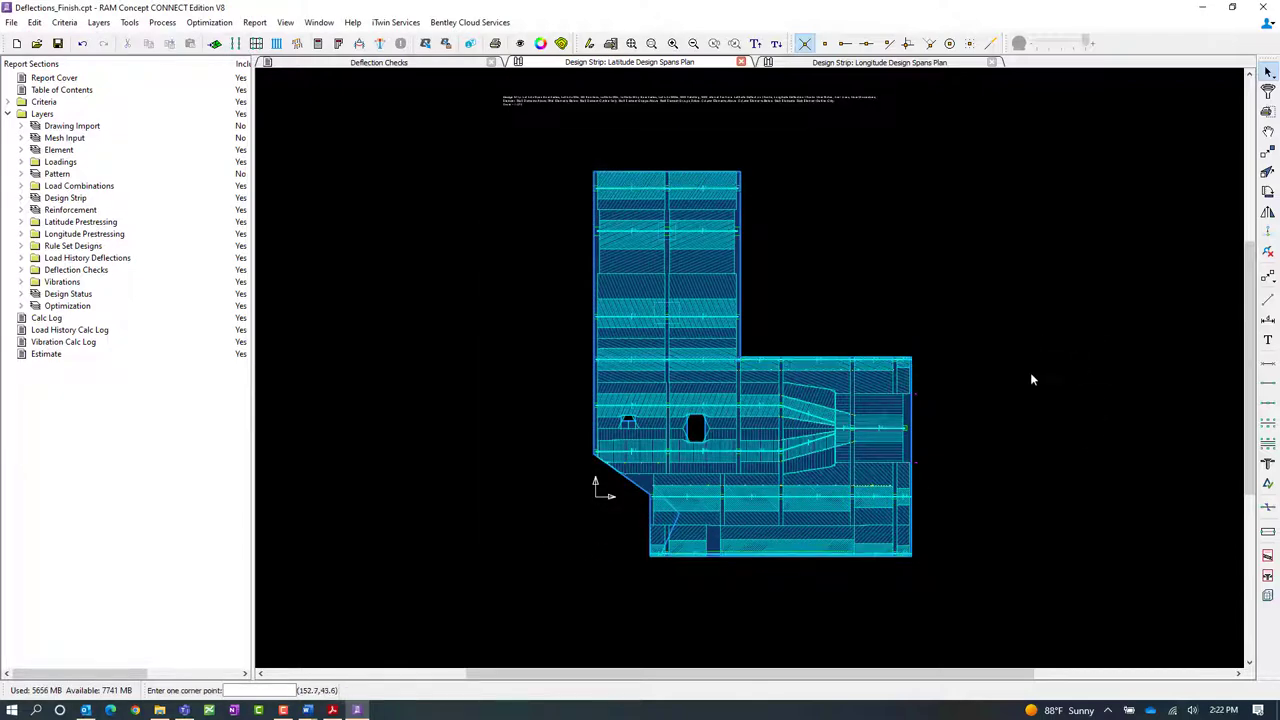
click(871, 62)
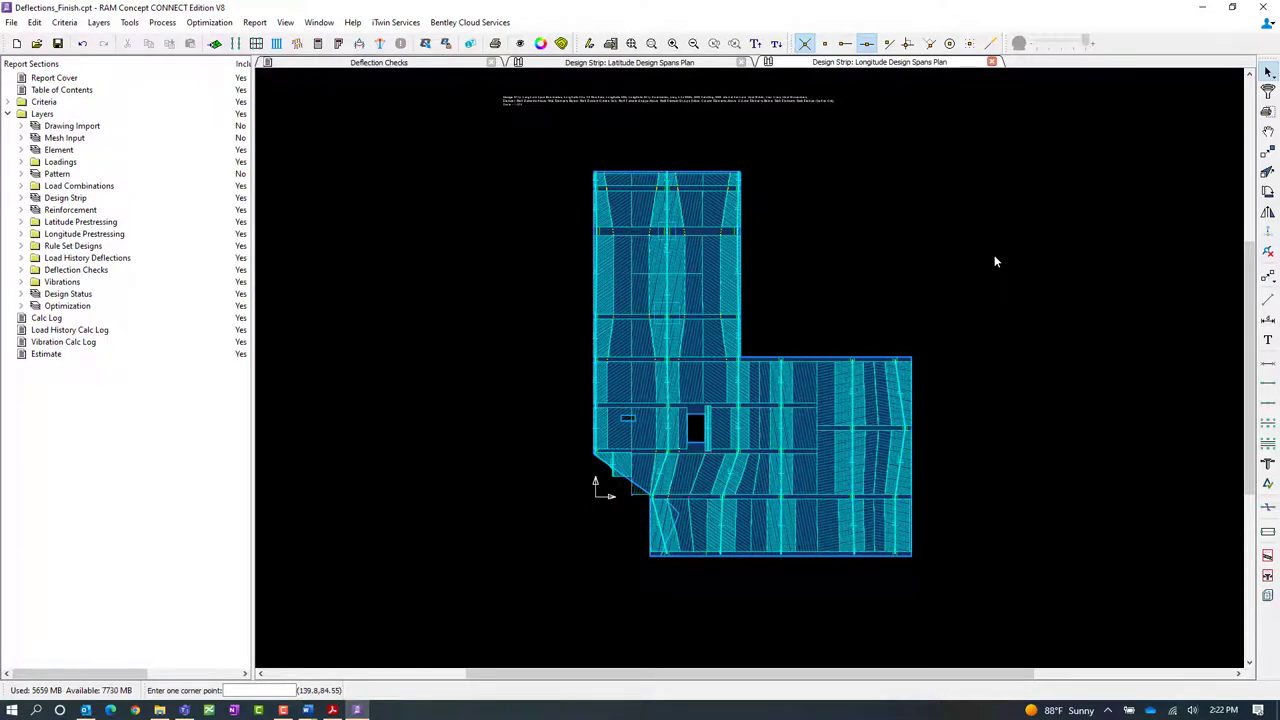
drag(974, 602, 510, 132)
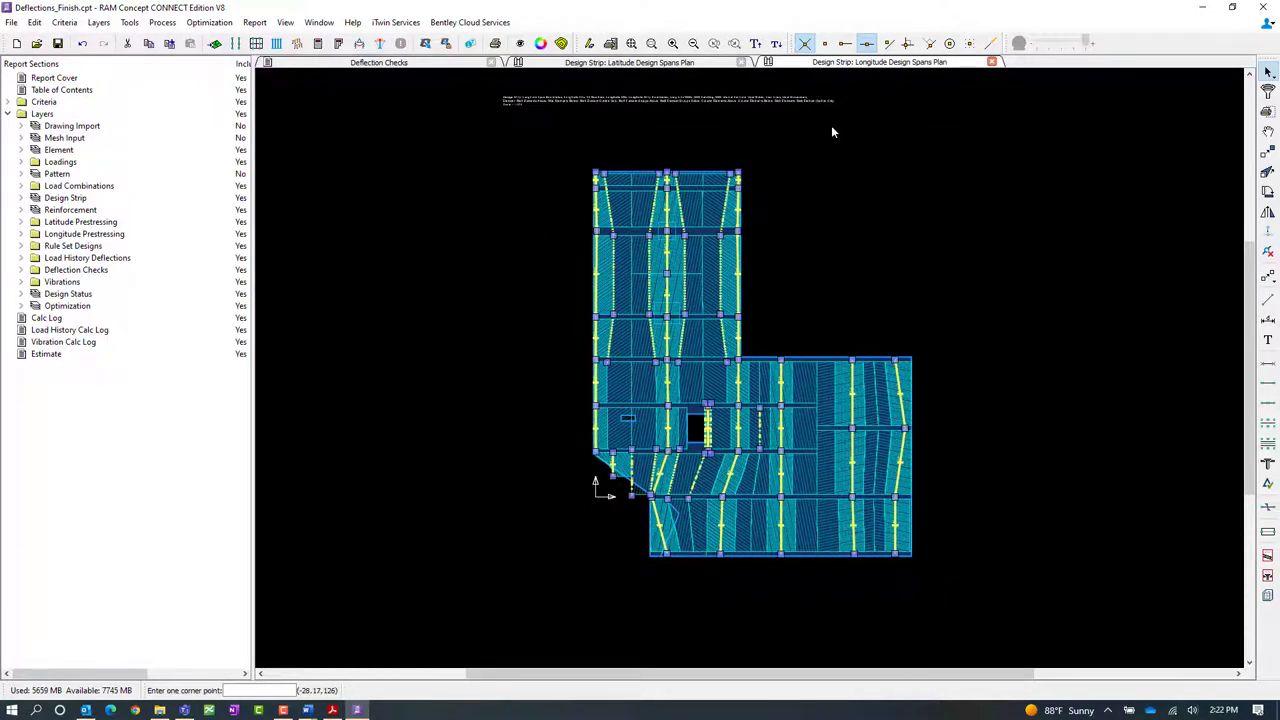
click(1268, 90)
click(620, 291)
click(620, 314)
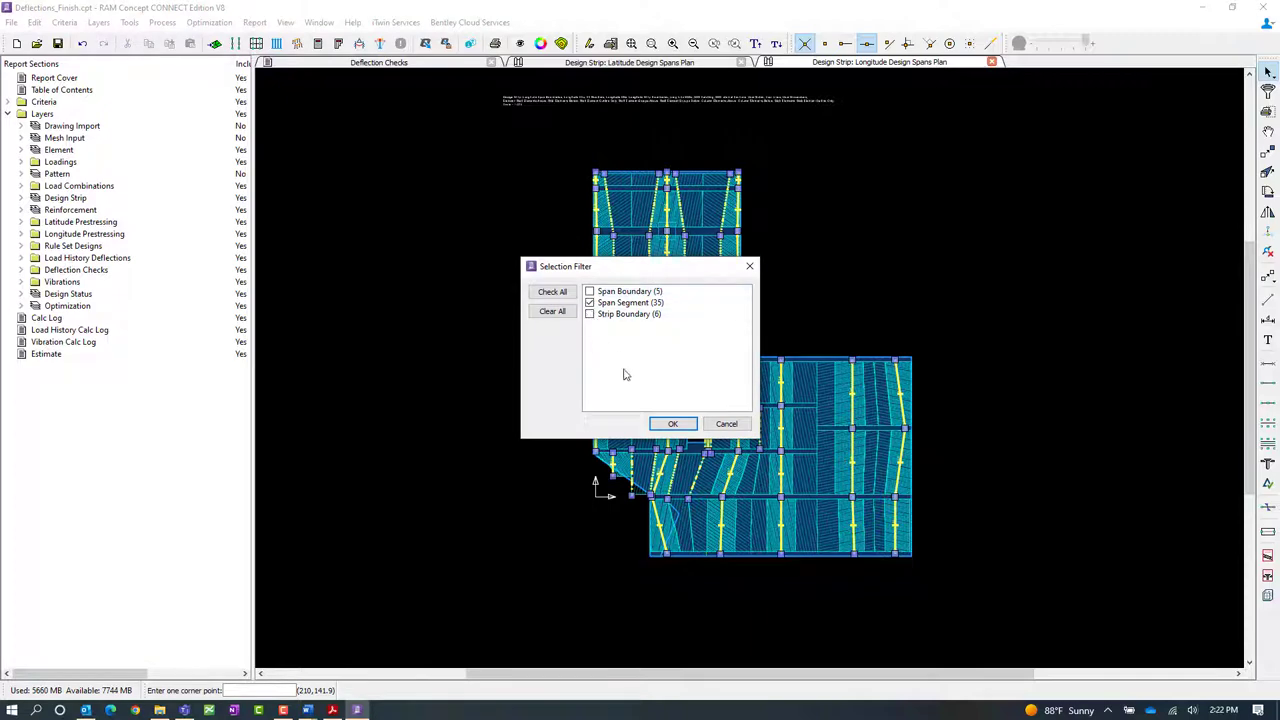
click(672, 423)
Apply the occupancy and final instantaneous live load checks to the 35 span segments.
right_click(844, 267)
click(855, 274)
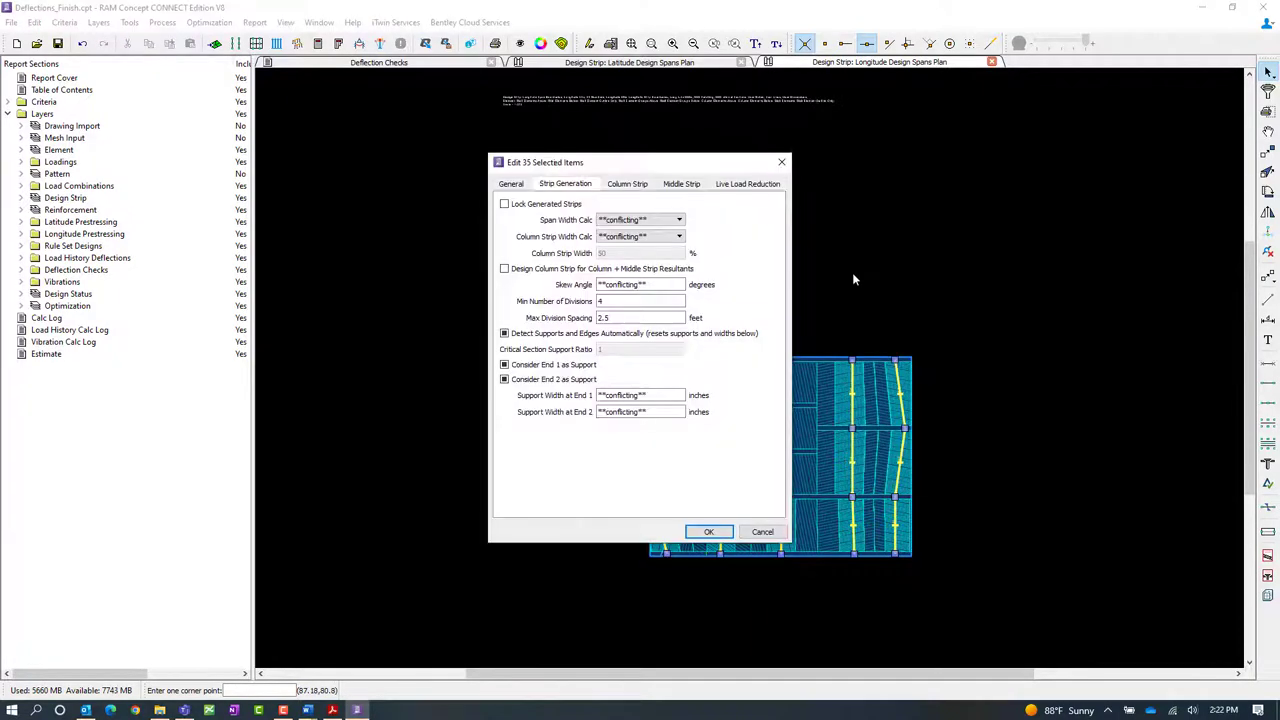
click(511, 184)
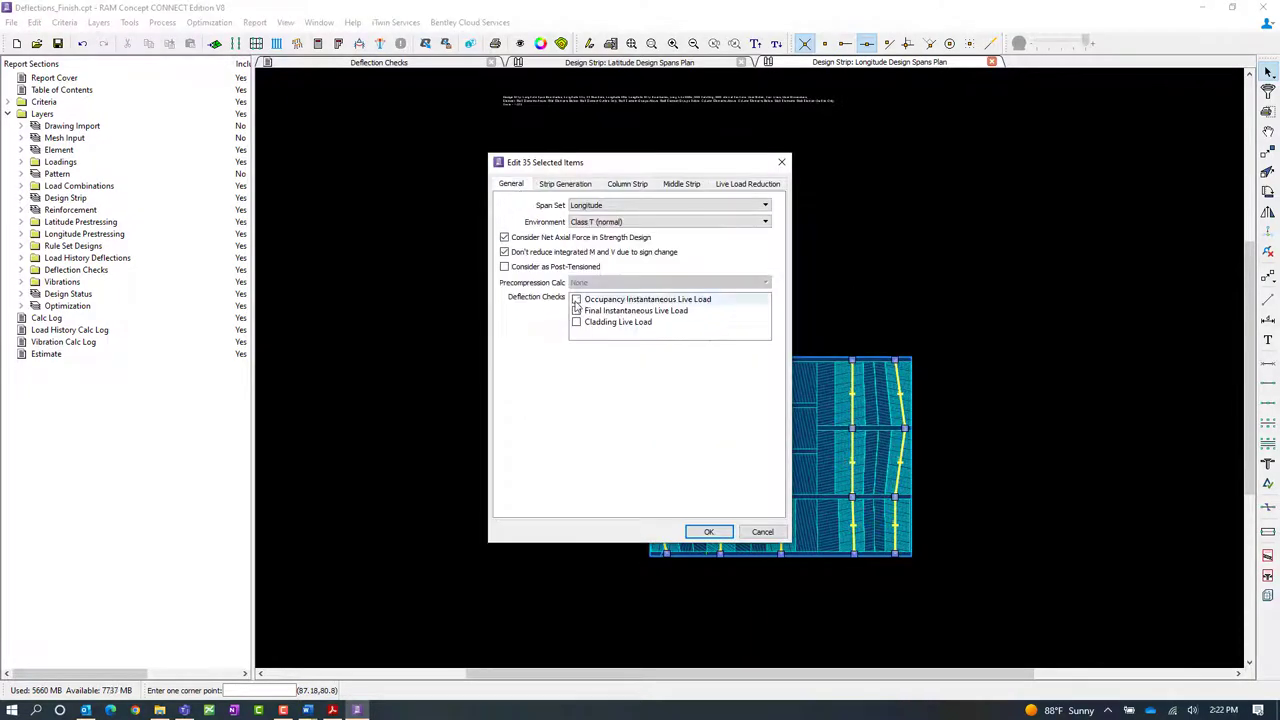
click(688, 532)
Select the 14 edge spans along the upper wing, left, diagonal and right edges.
click(758, 338)
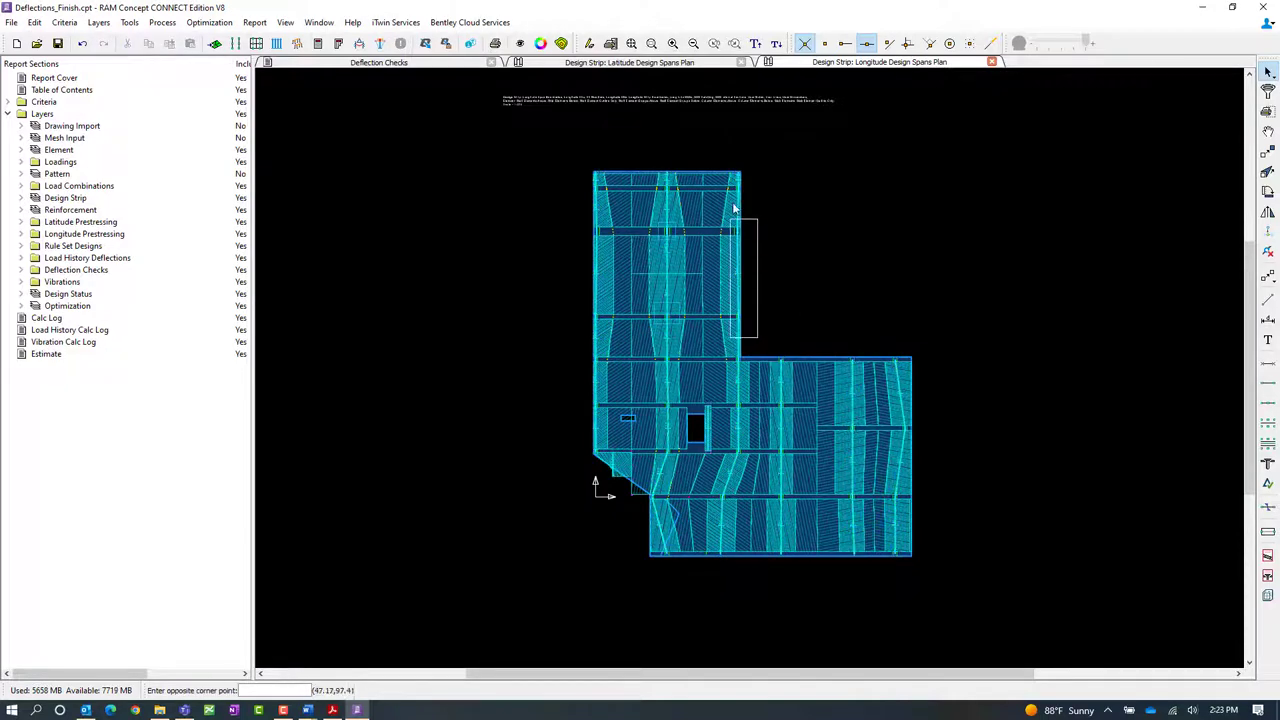
click(735, 168)
click(565, 136)
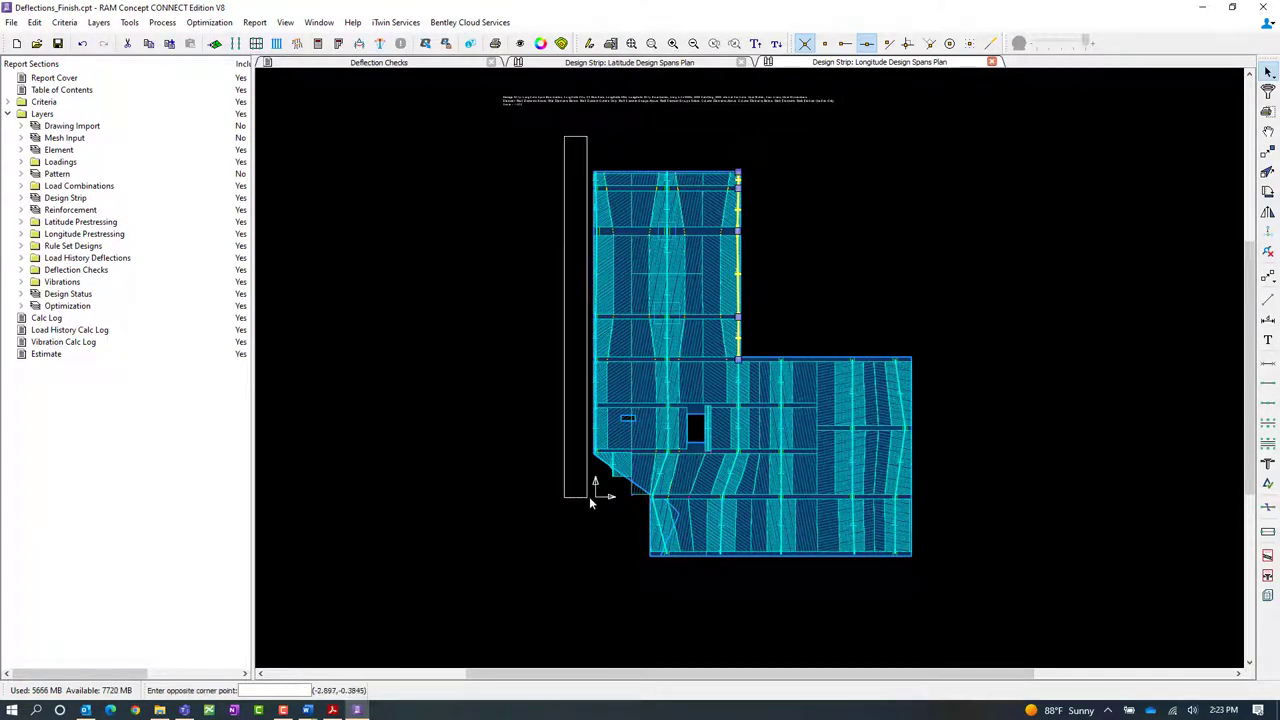
click(604, 500)
click(662, 522)
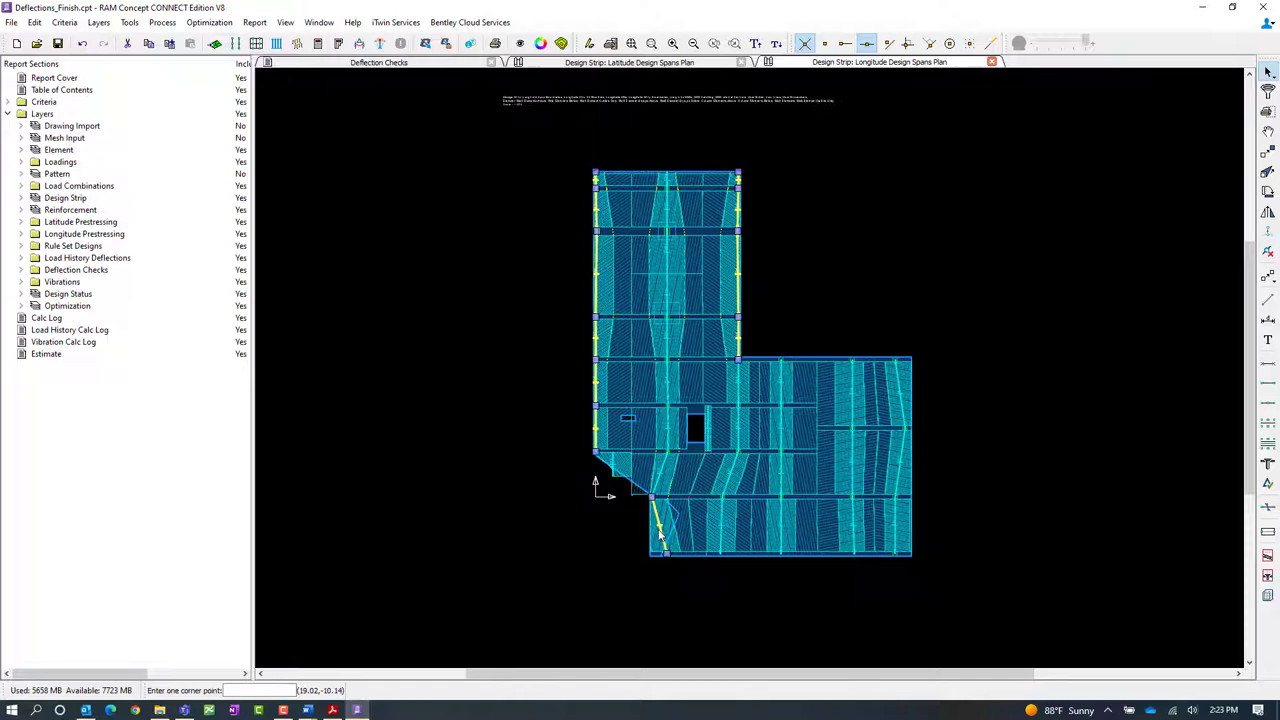
click(980, 588)
click(883, 324)
Add Cladding Live Load with the live load checks to the 14 edge spans, then show Latitude.
right_click(880, 302)
click(890, 309)
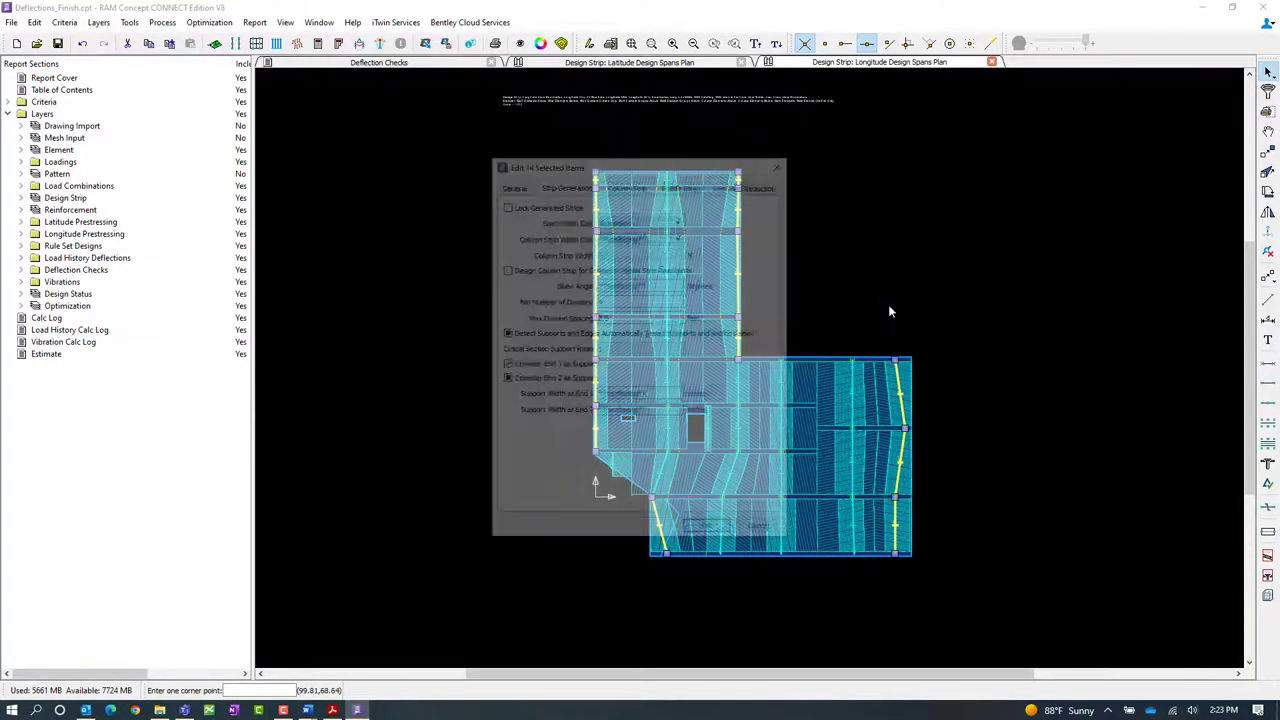
click(522, 184)
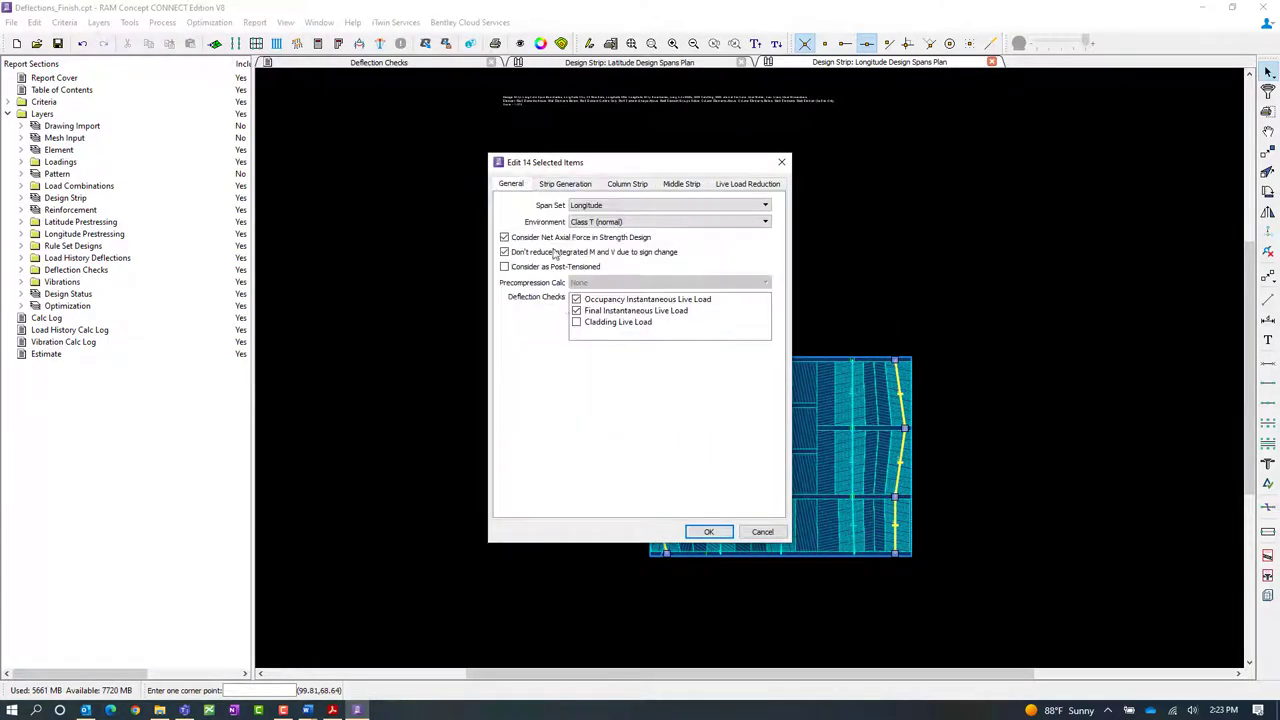
click(698, 532)
click(660, 63)
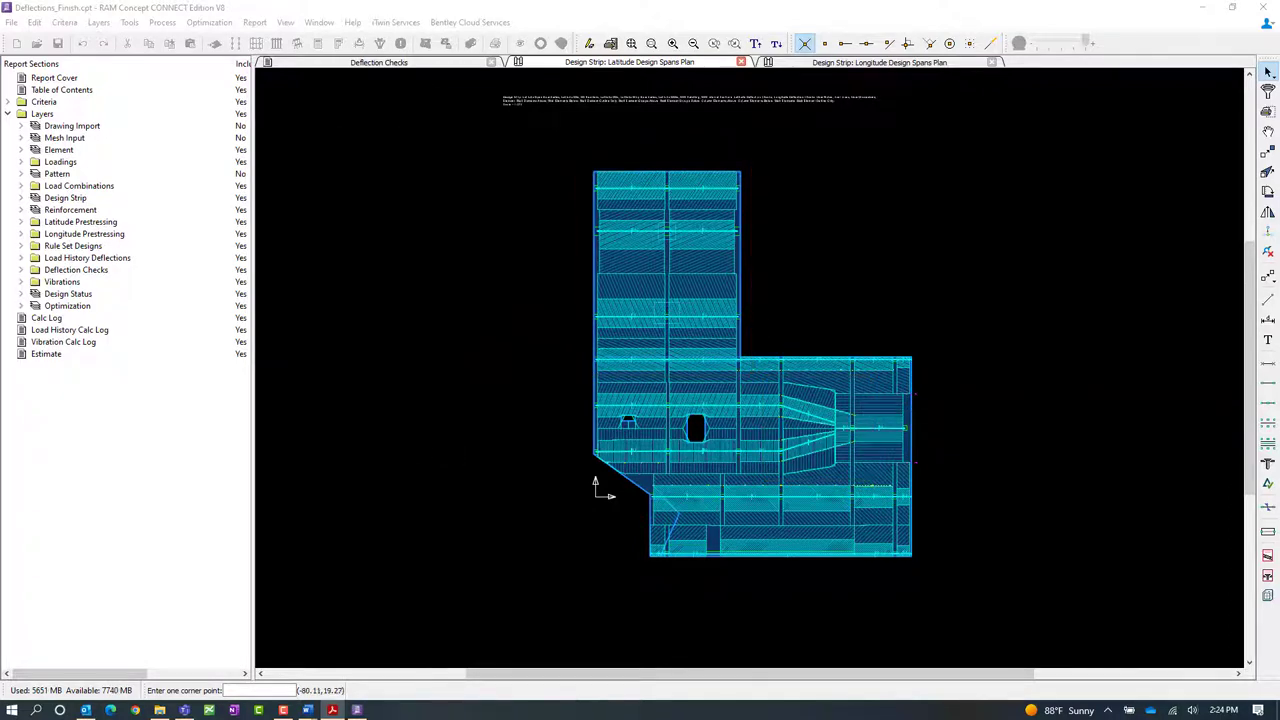
Set Latitude as the span set in Default Deflection Check Line Properties.
click(1272, 668)
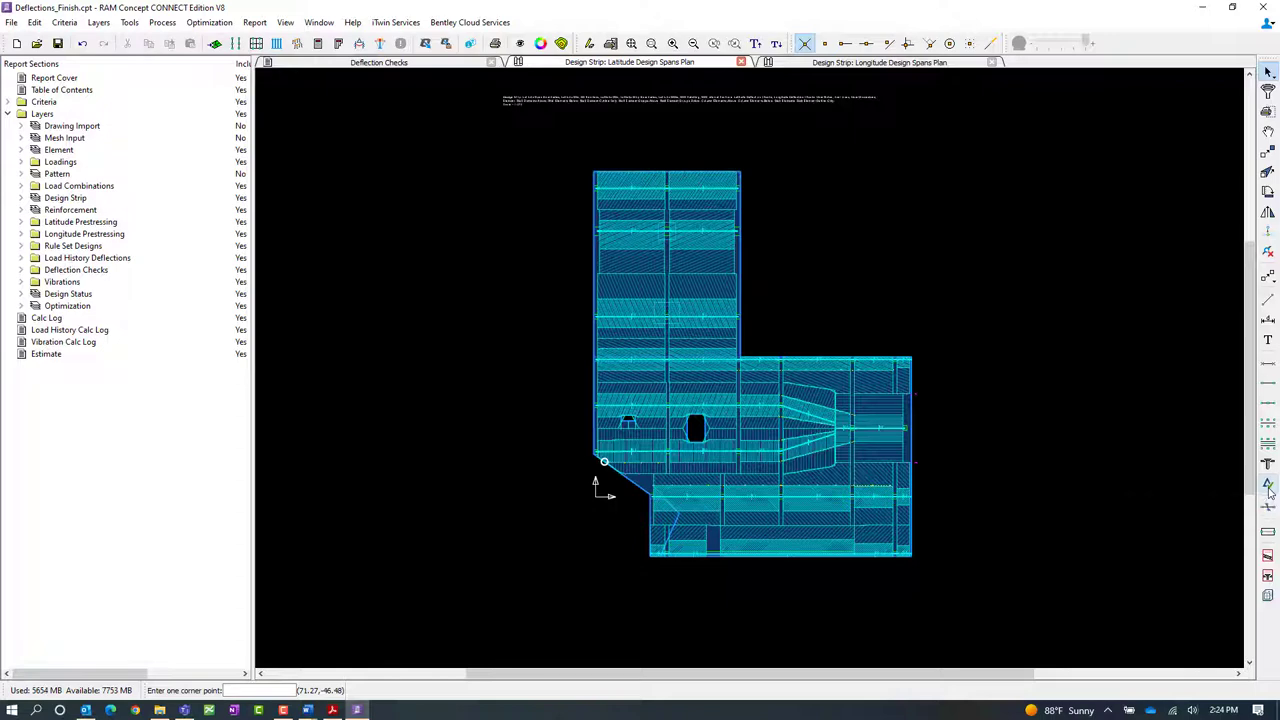
double_click(1268, 486)
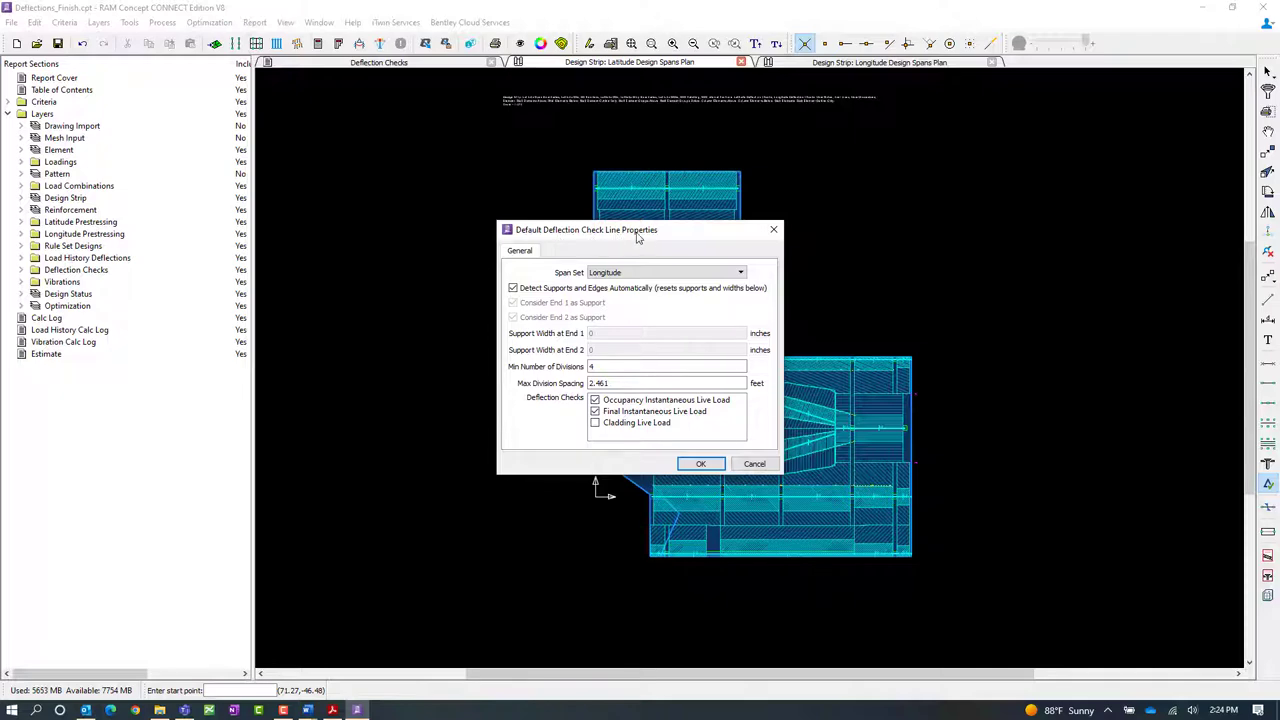
click(628, 274)
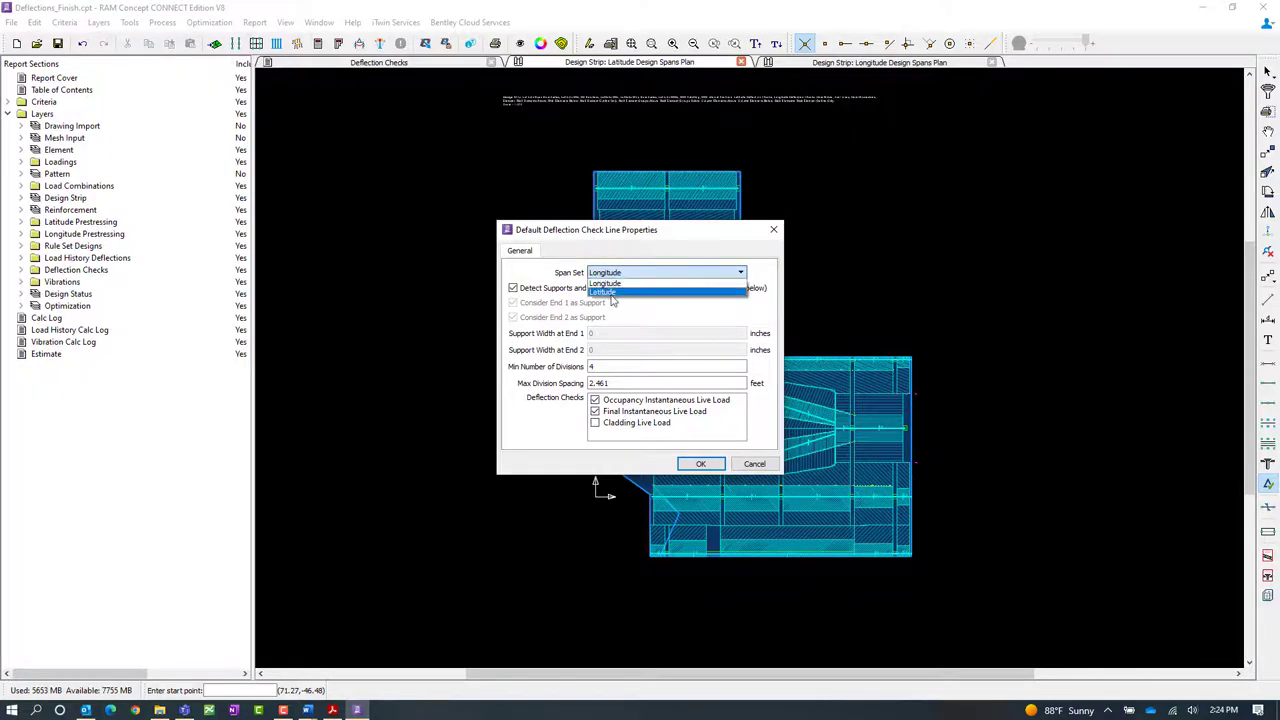
click(612, 291)
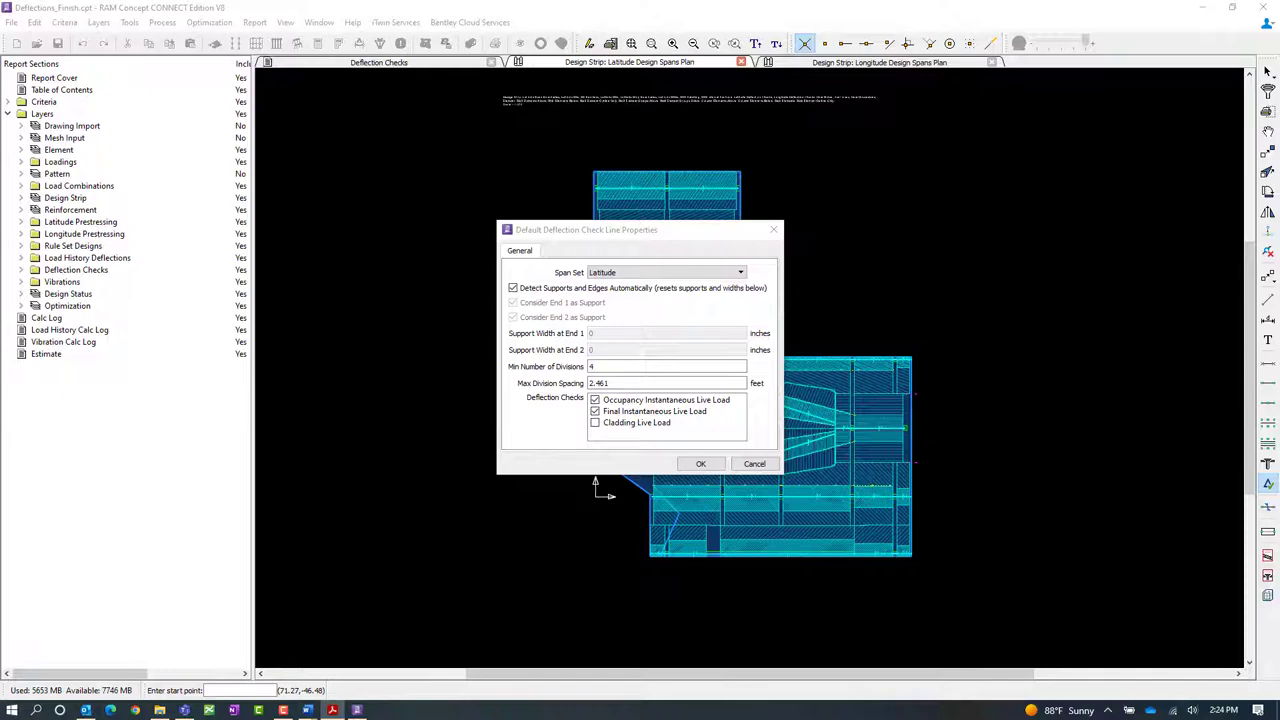
click(699, 464)
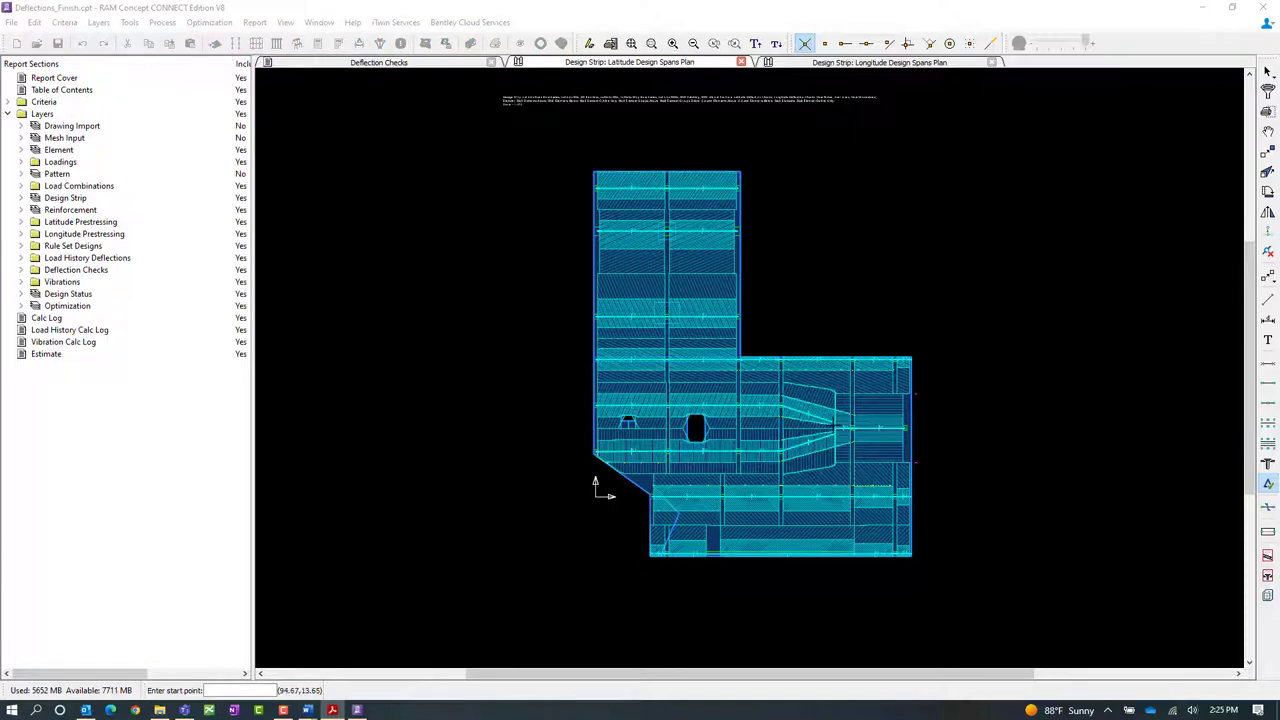
Draw two deflection check lines from the taper's upper and lower corners to its tip.
click(781, 404)
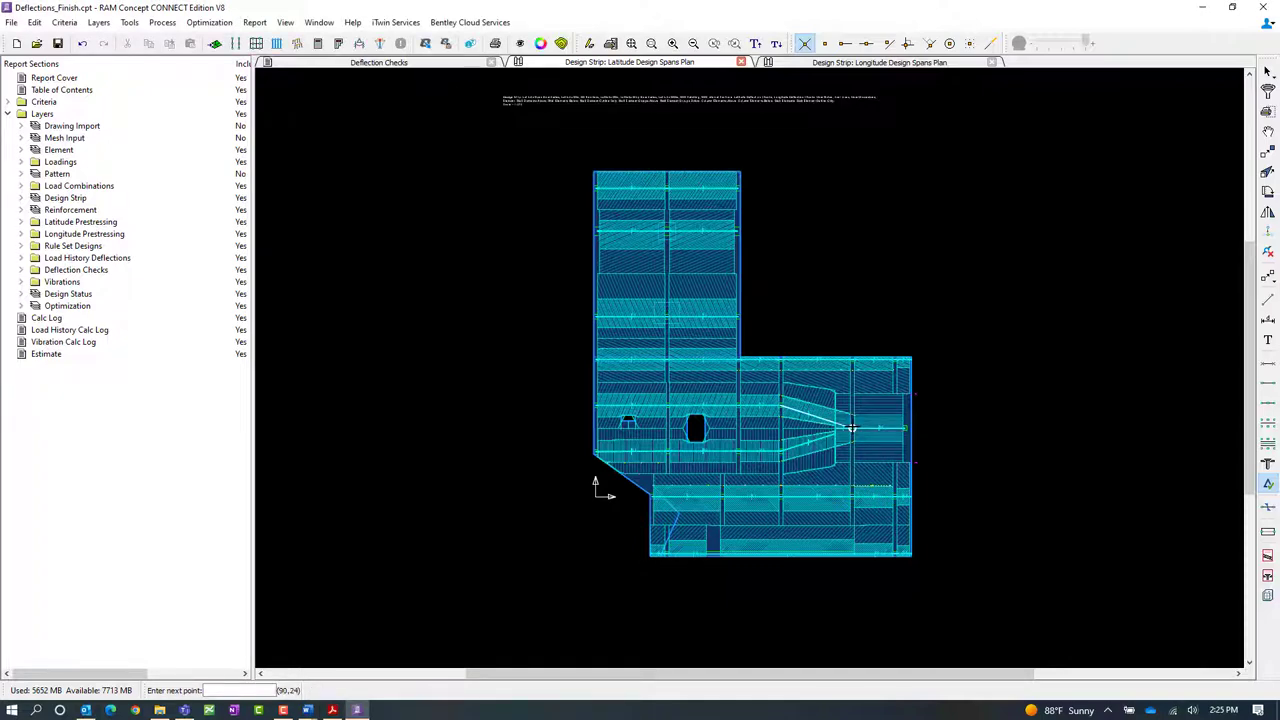
click(851, 428)
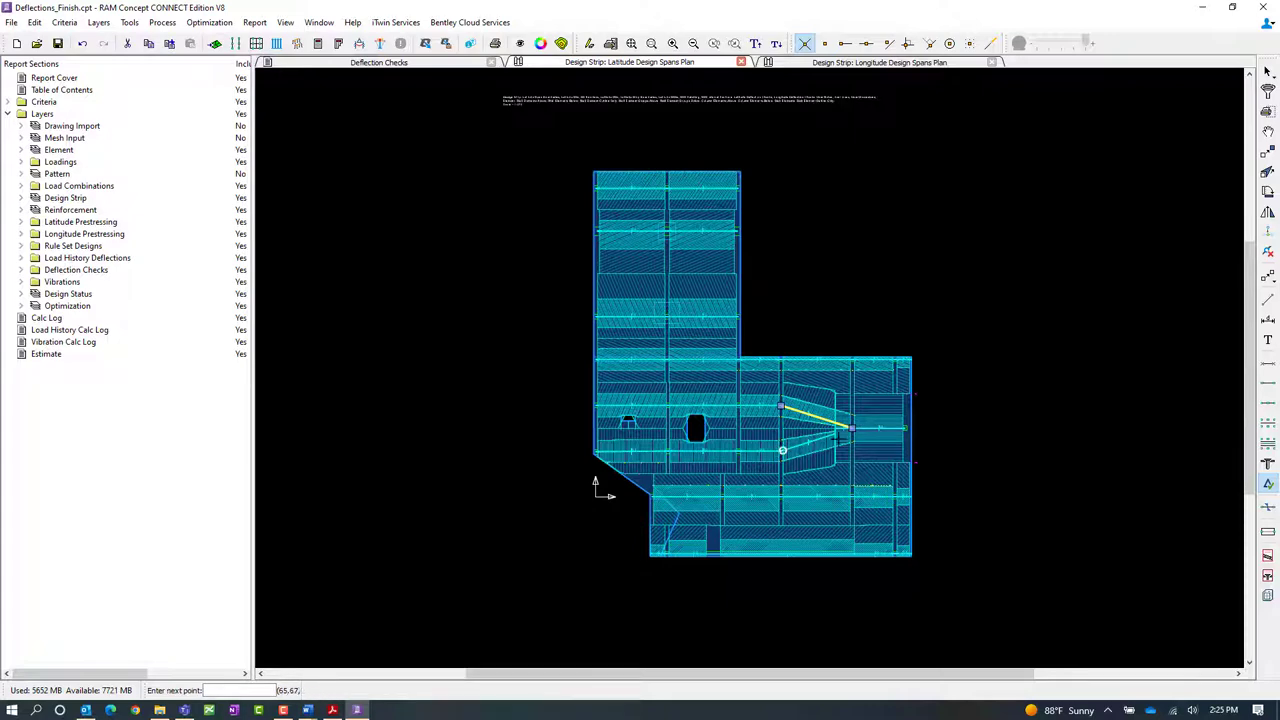
click(781, 451)
click(851, 428)
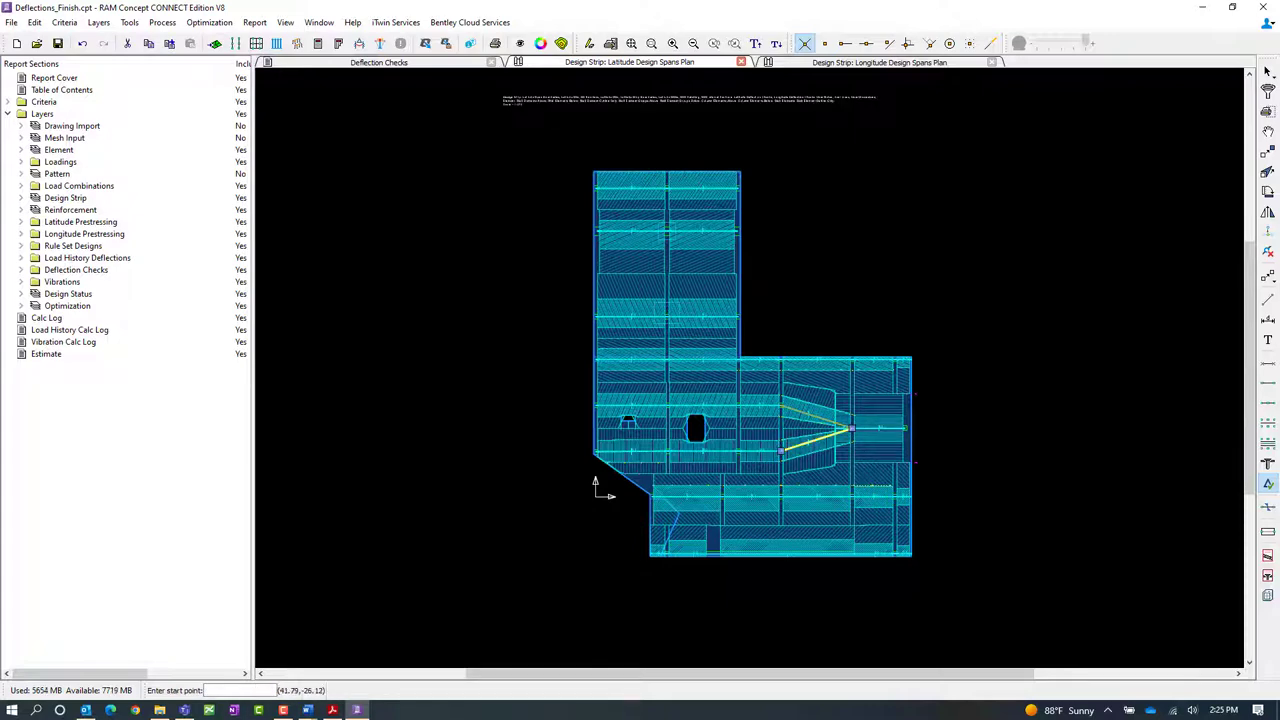
click(1268, 72)
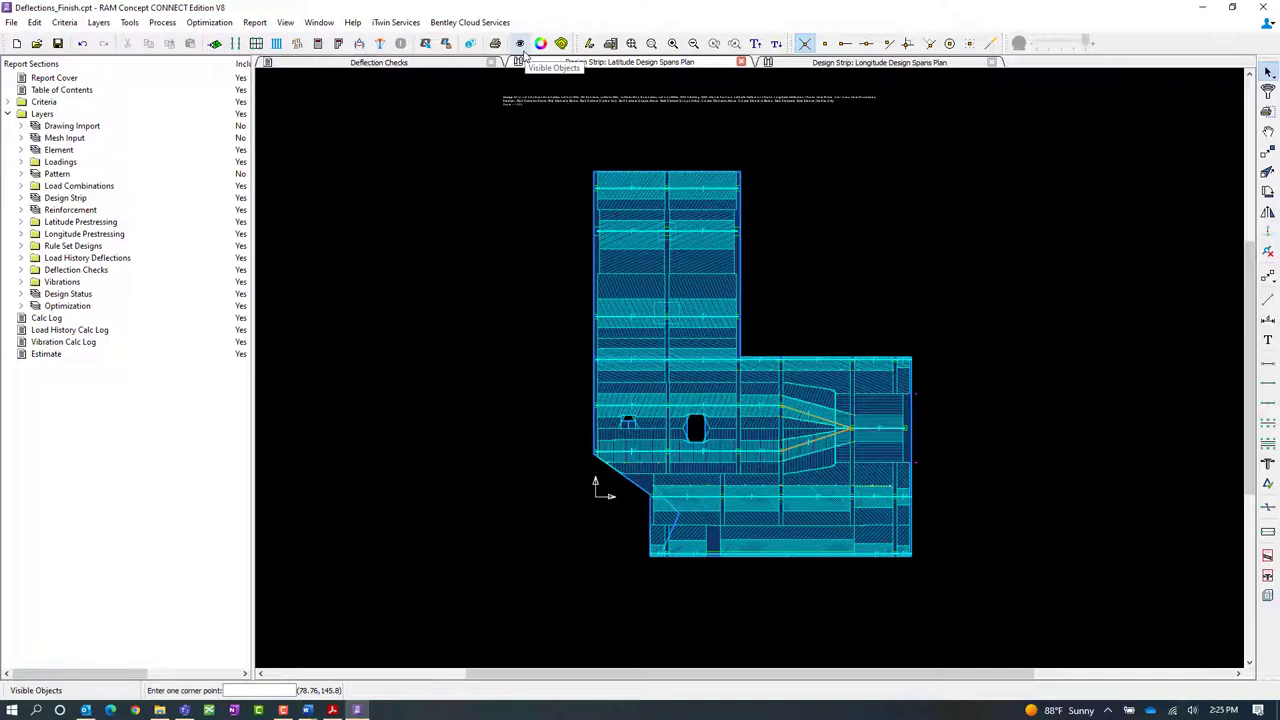
click(520, 45)
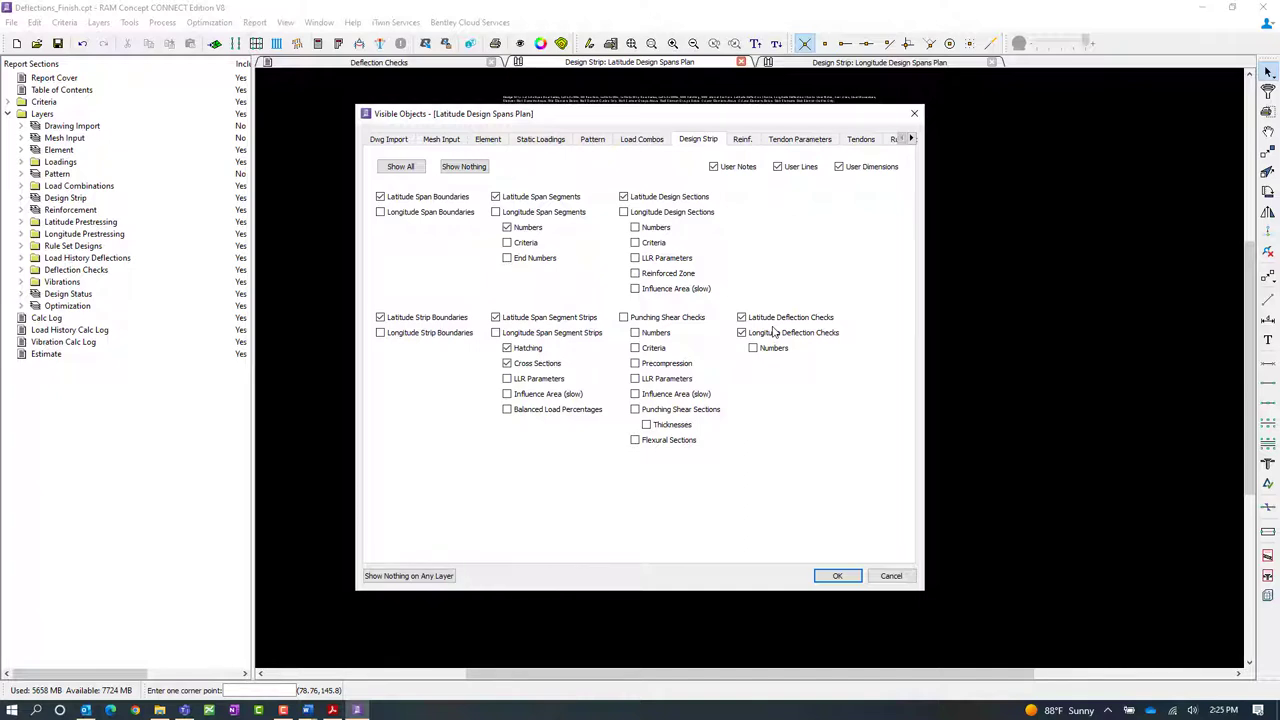
click(838, 576)
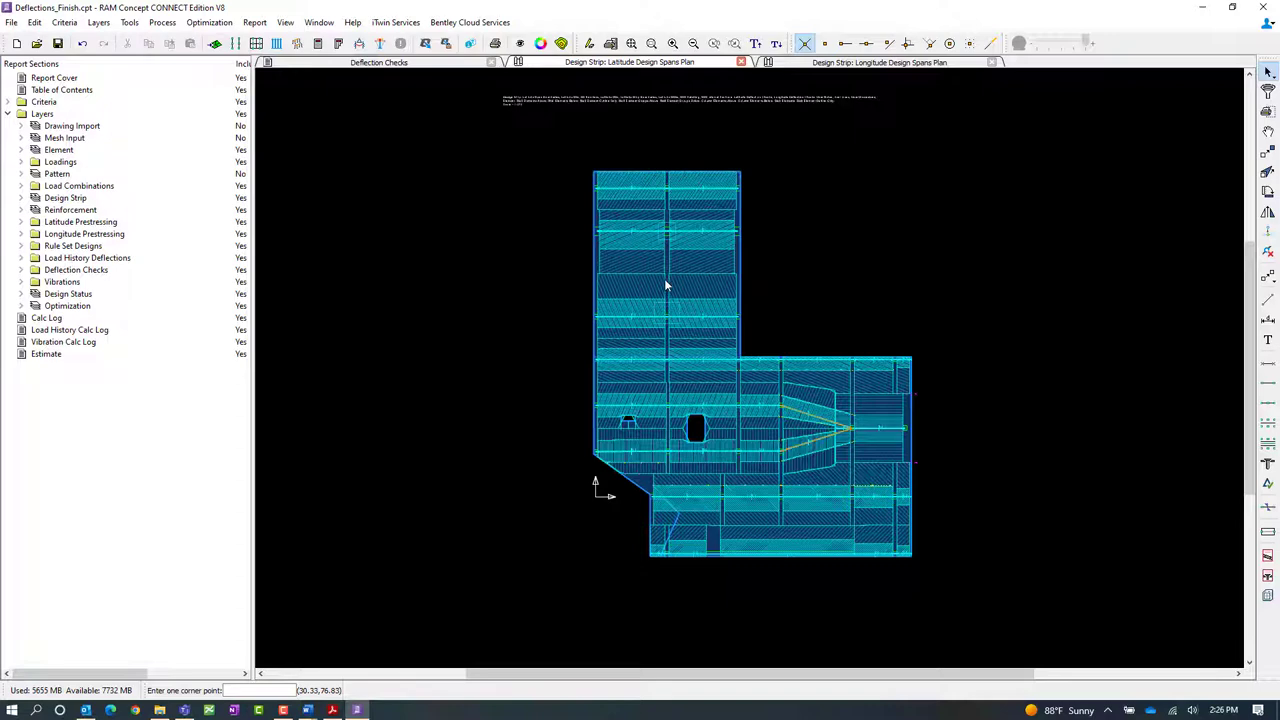
Draw a two-span check line from the upper wing's left edge diagonally to mid-wing and beyond.
click(595, 316)
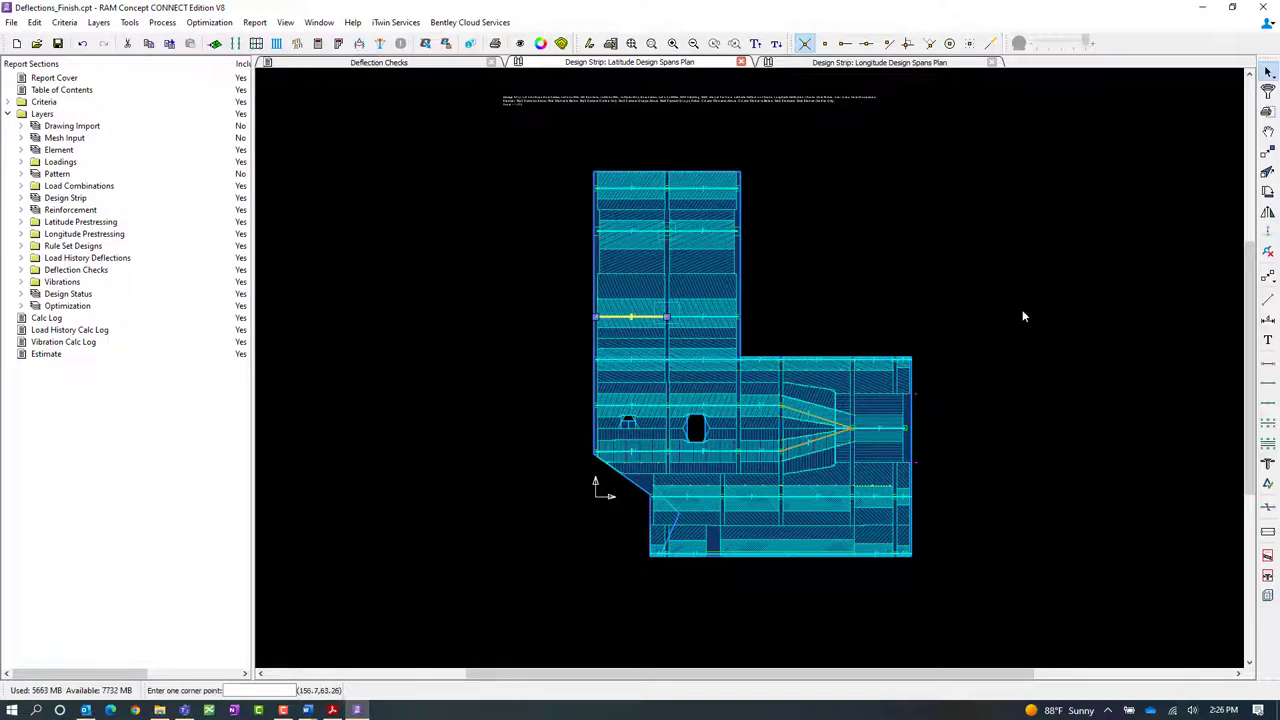
click(1268, 484)
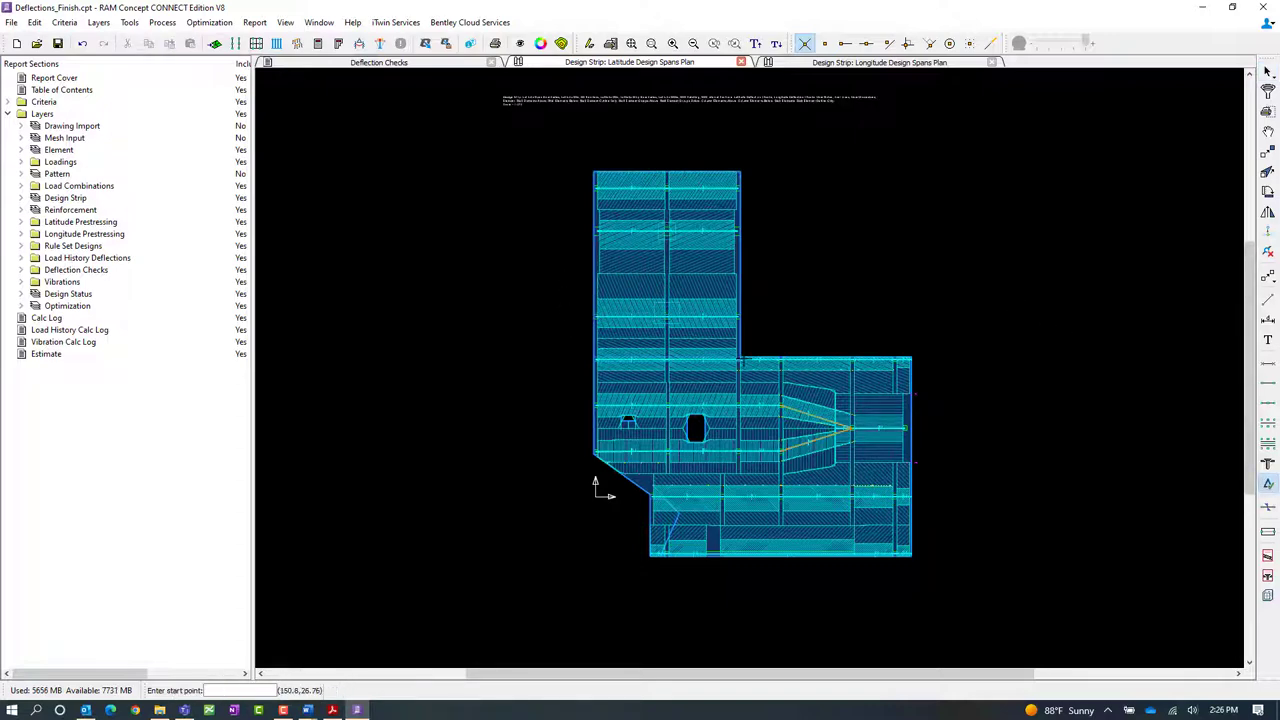
click(595, 316)
click(666, 231)
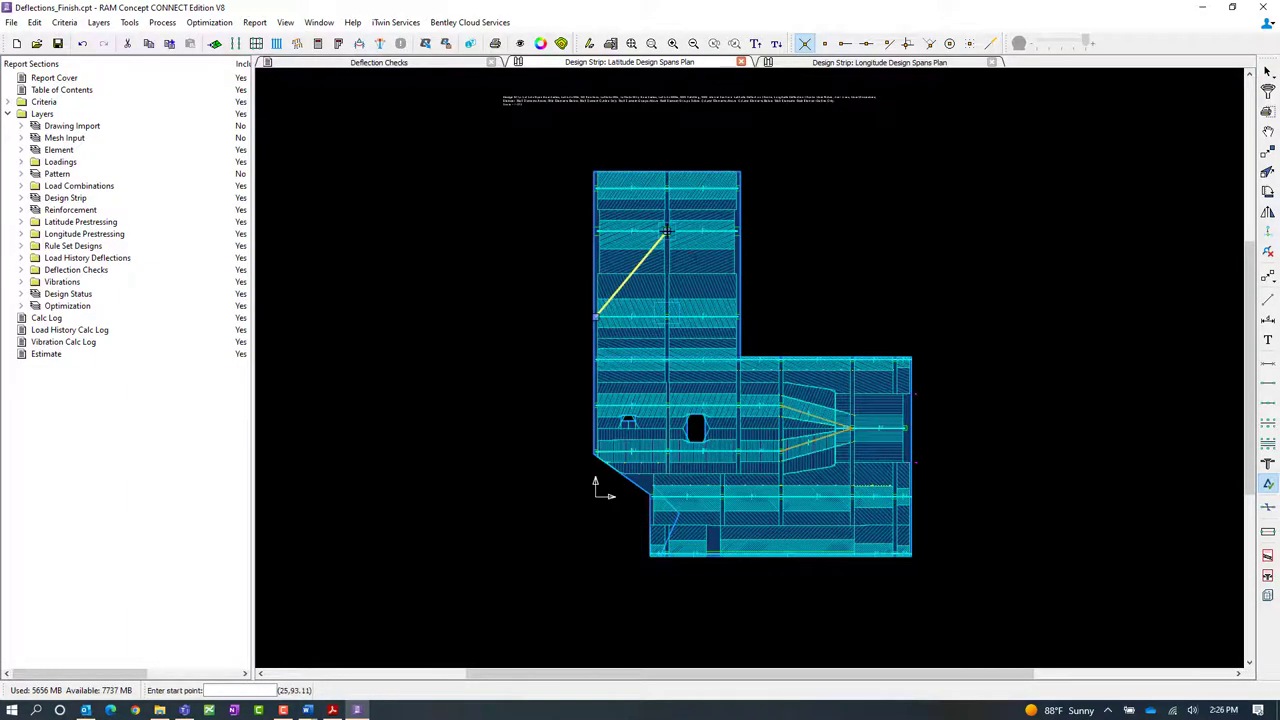
click(734, 231)
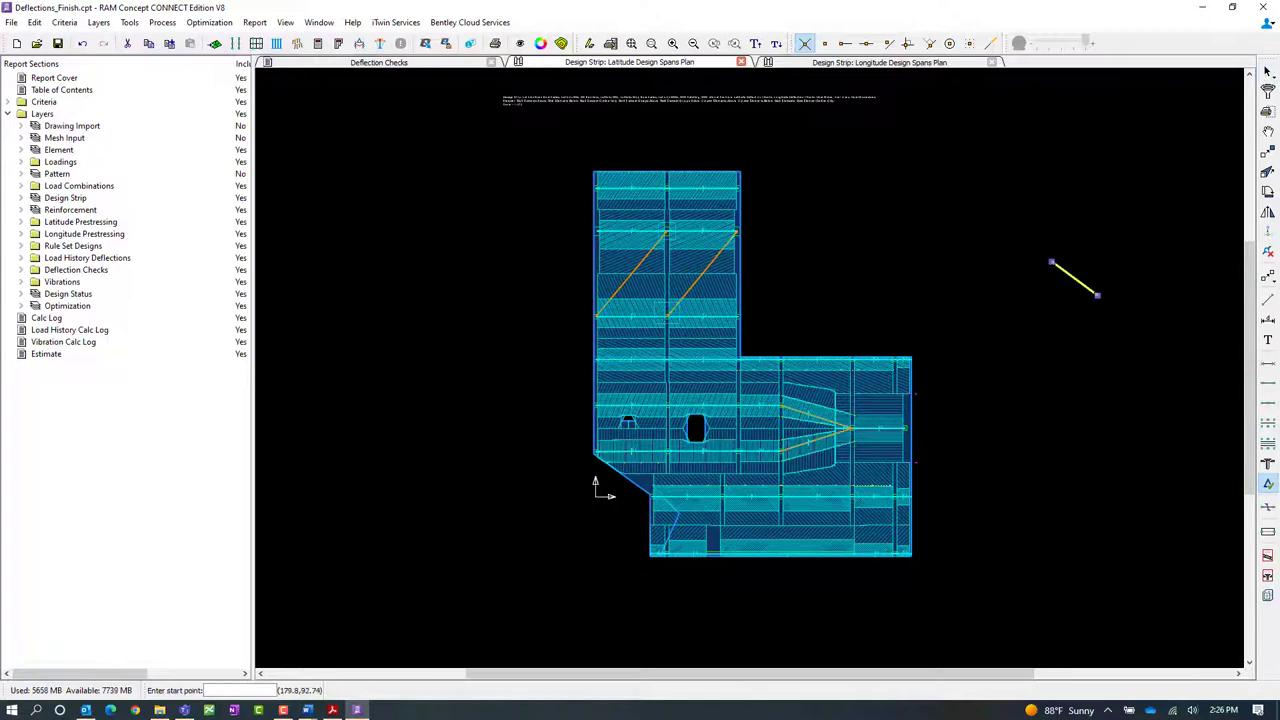
click(1268, 72)
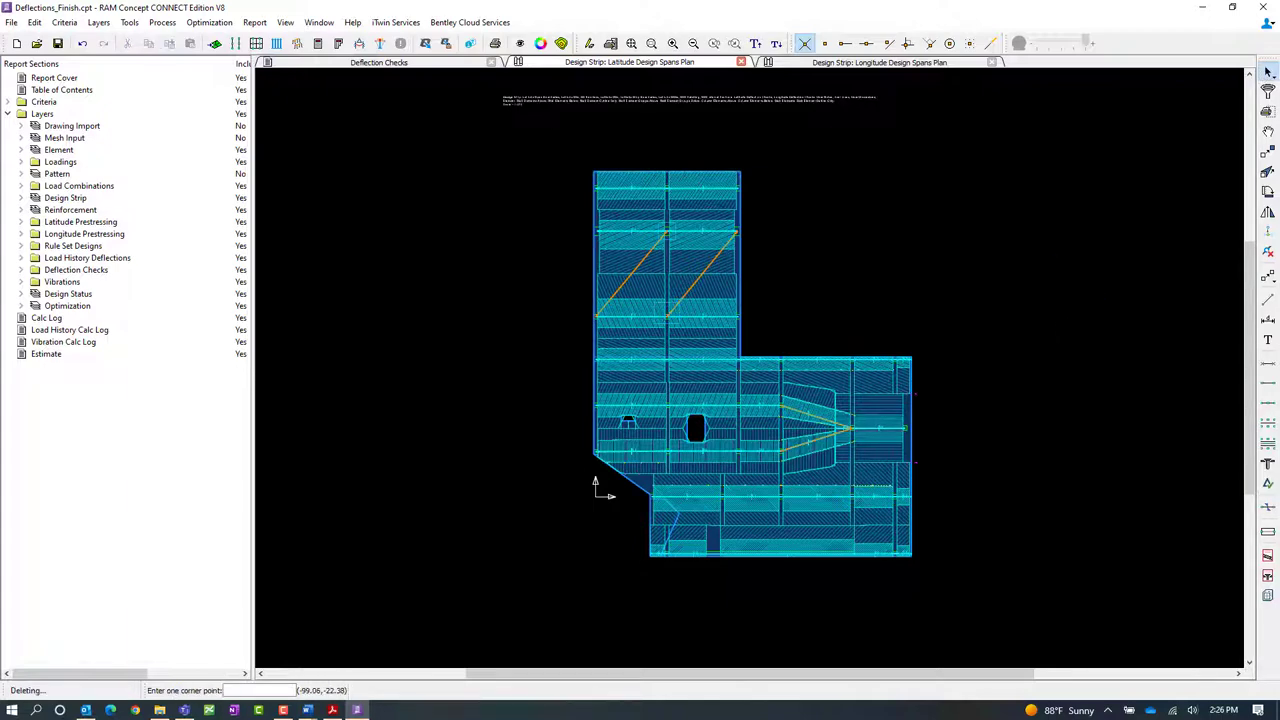